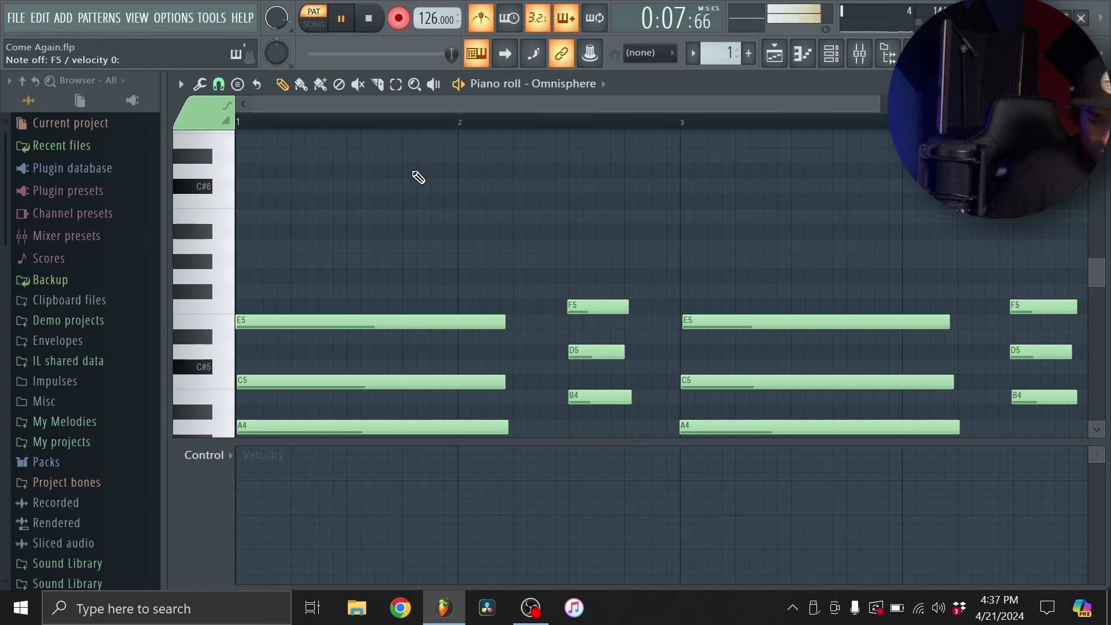
- Stop the note recording and play back the recorded chord progression in the piano roll
key("space")
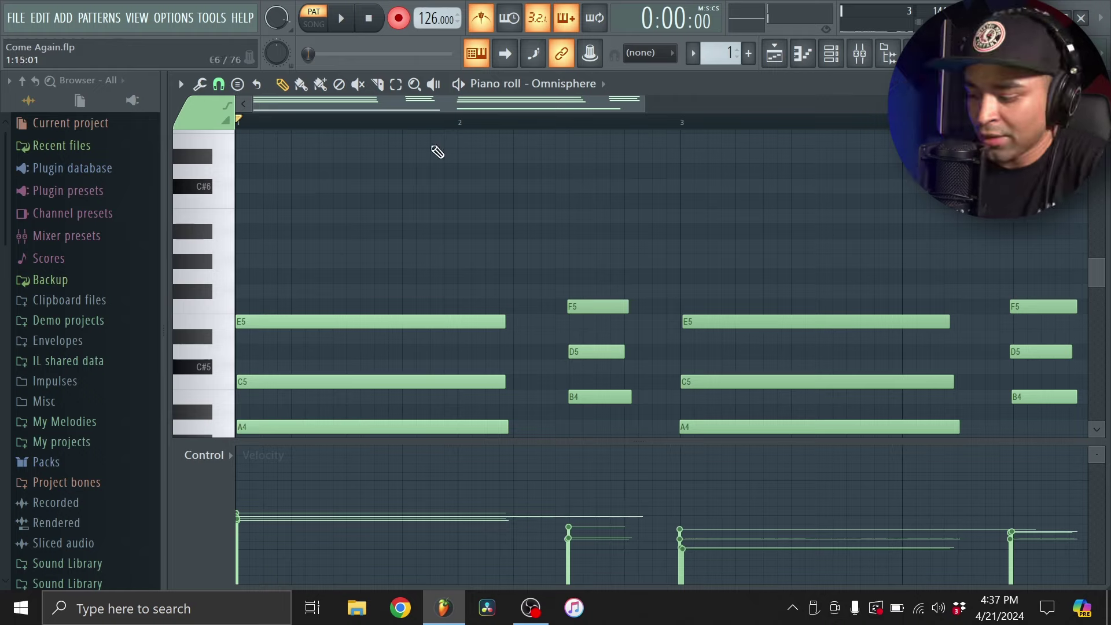
scroll(512, 203, "down", 3)
key("space")
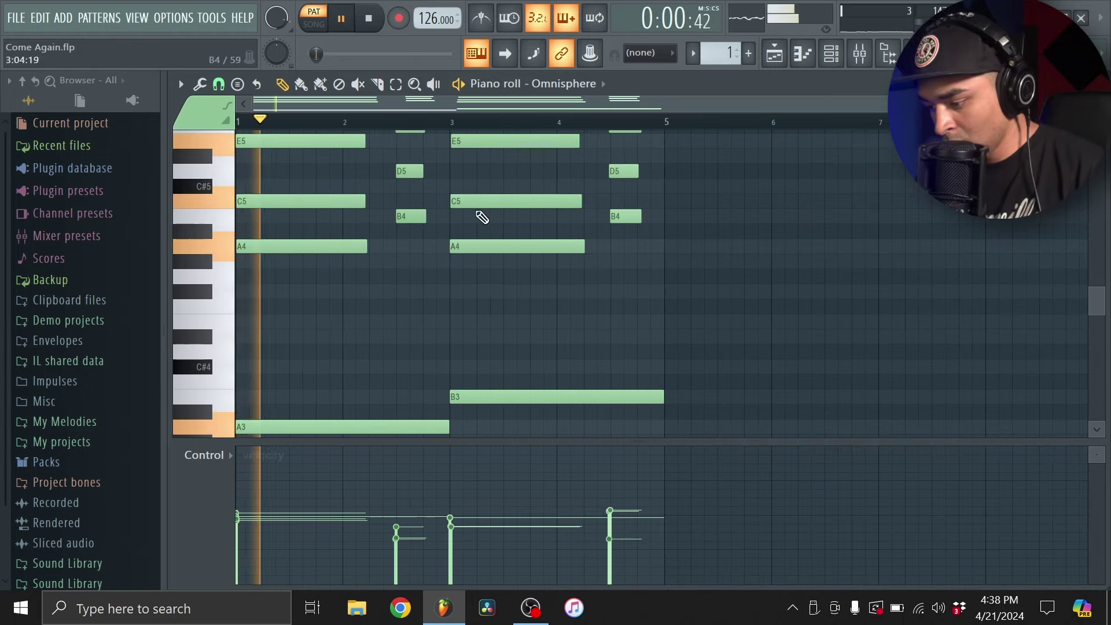
scroll(484, 219, "up", 3)
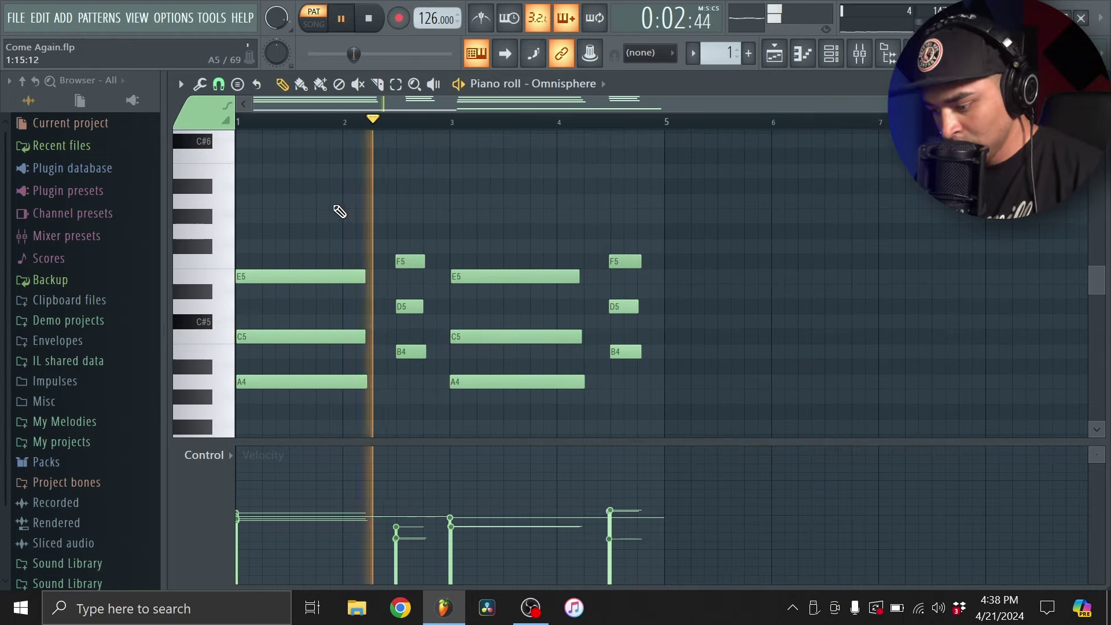
scroll(350, 228, "up", 2)
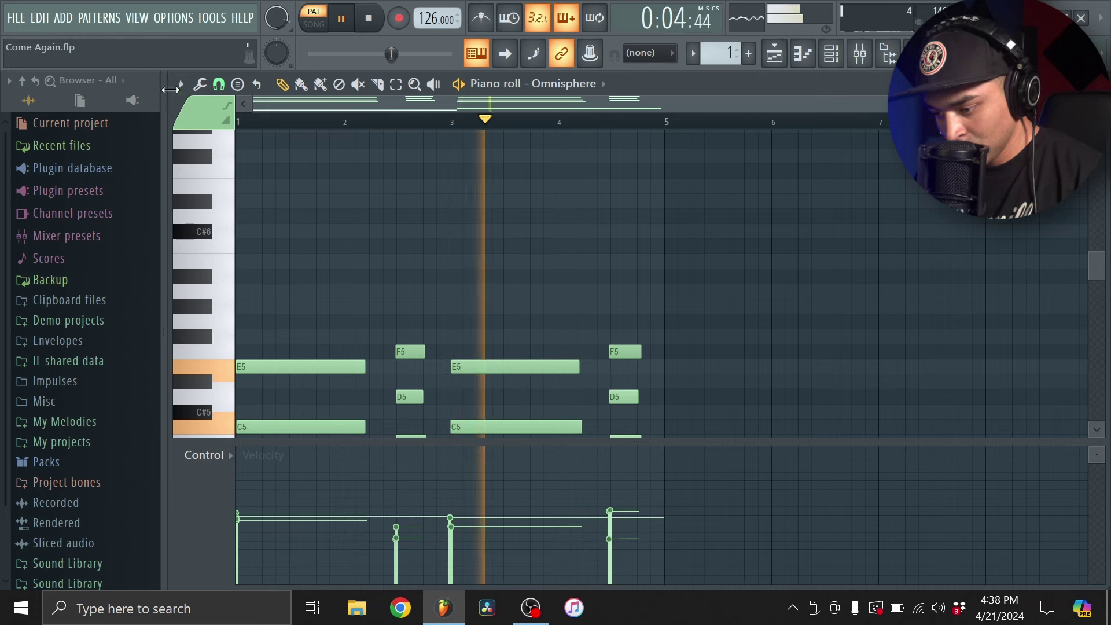
- Set the root note of the piano roll's scale highlighting to A, using the Minor Natural (Aeolian) scale
left_click(181, 83)
mouse_move(223, 165)
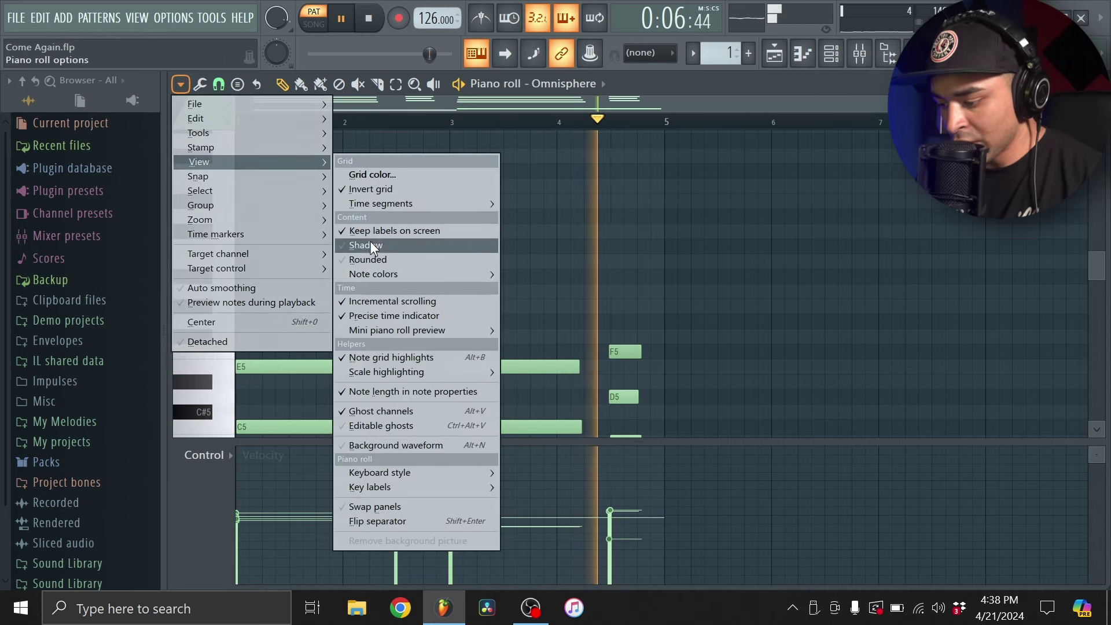
mouse_move(437, 374)
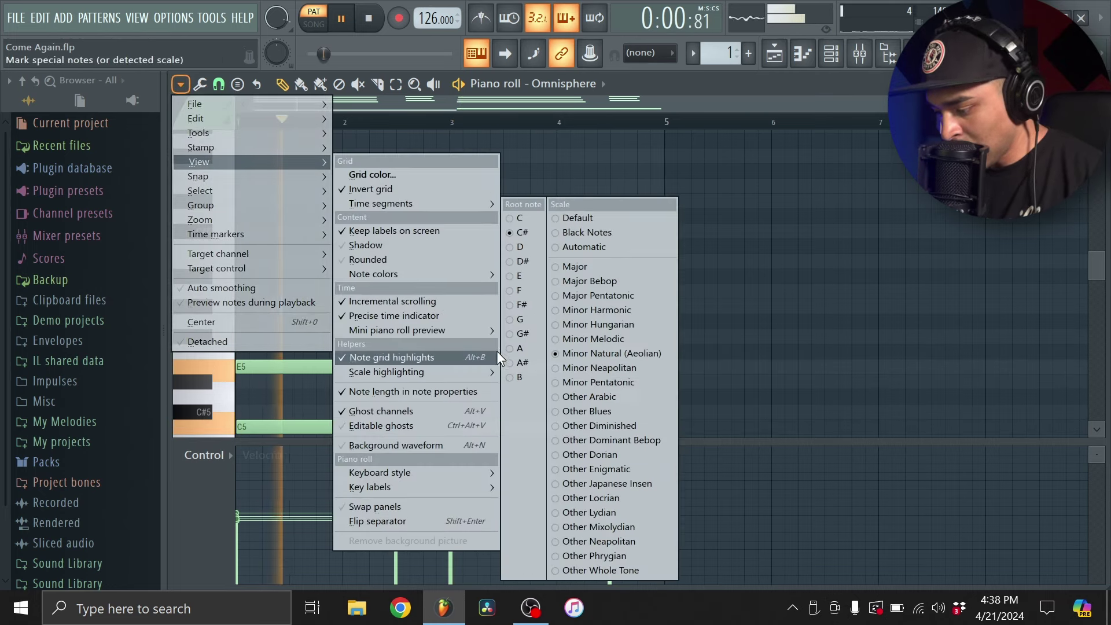
left_click(521, 345)
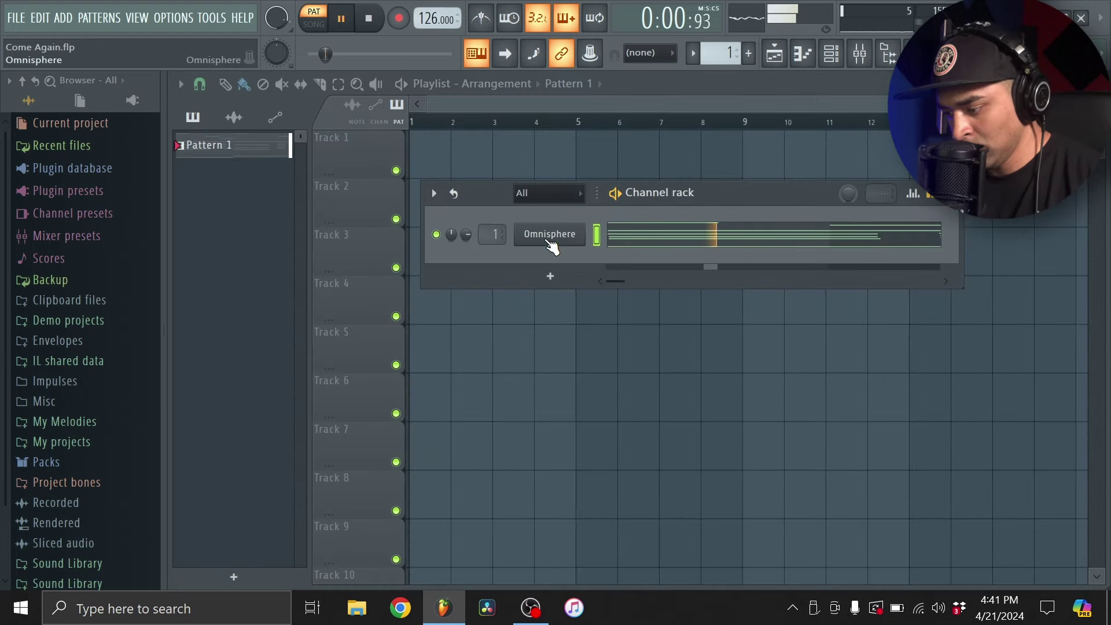
- Check the Omnisphere channel's patch and move the last F5 chord note in bar 4 to start at 4:09:10
left_click(556, 235)
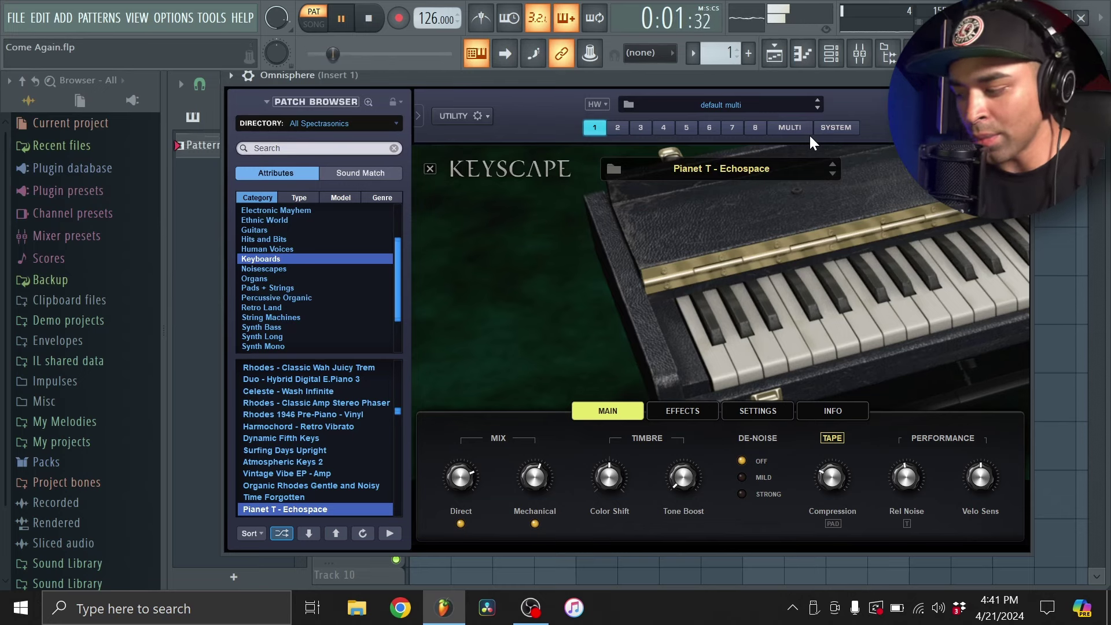
key("F7")
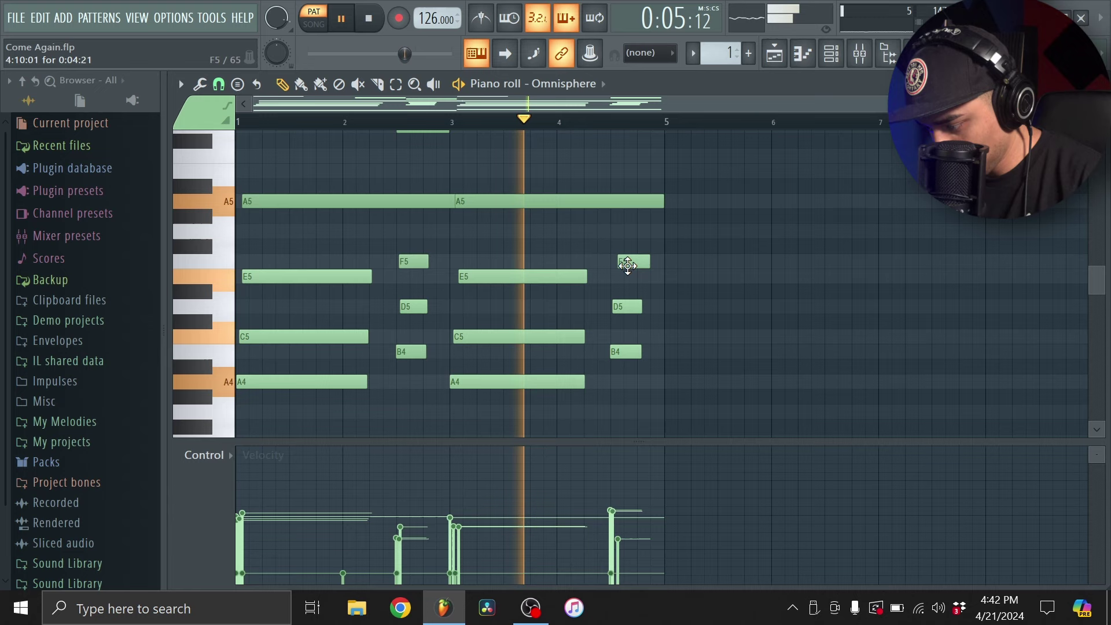
left_click_drag(627, 266, 622, 266)
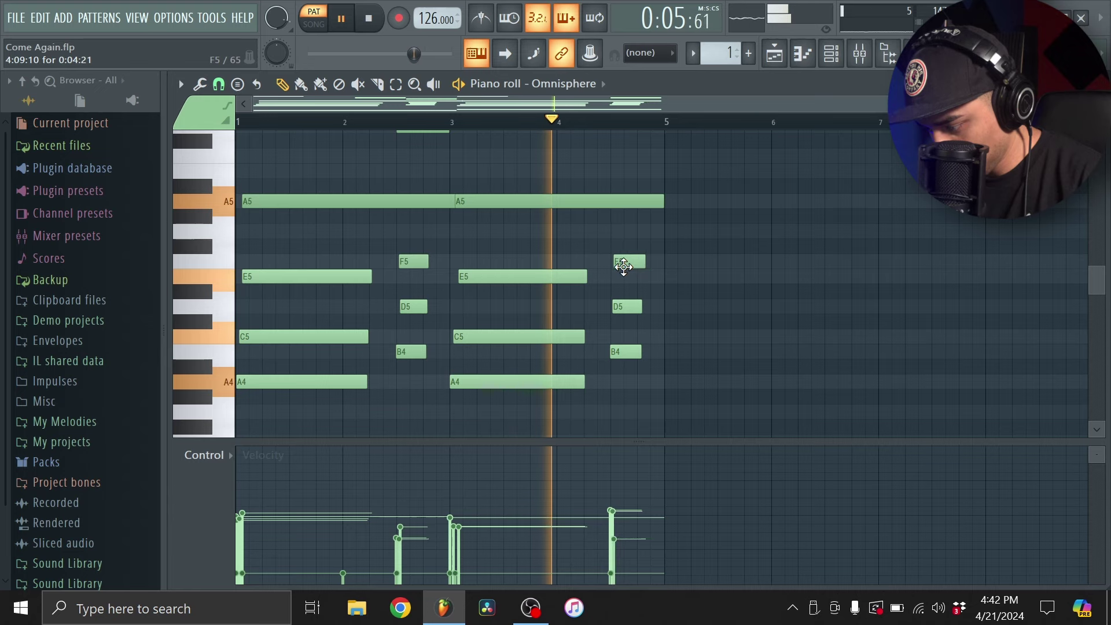
scroll(750, 292, "down", 1)
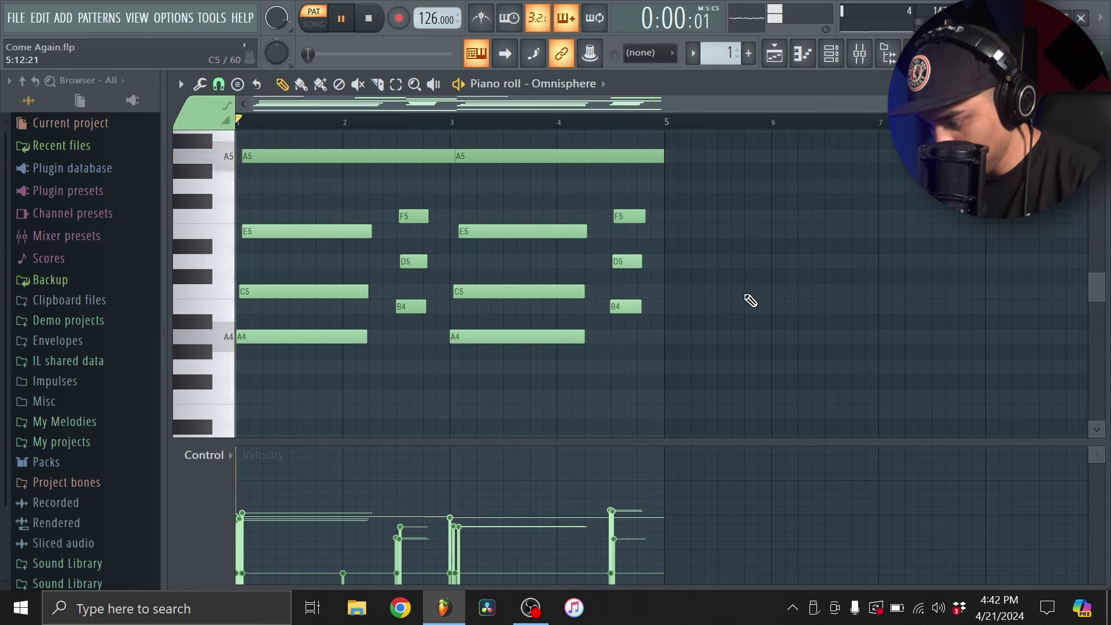
- Return to the playlist, show the channel rack and open the Omnisphere instrument from it
scroll(750, 294, "up", 3)
left_click(780, 60)
left_click(805, 61)
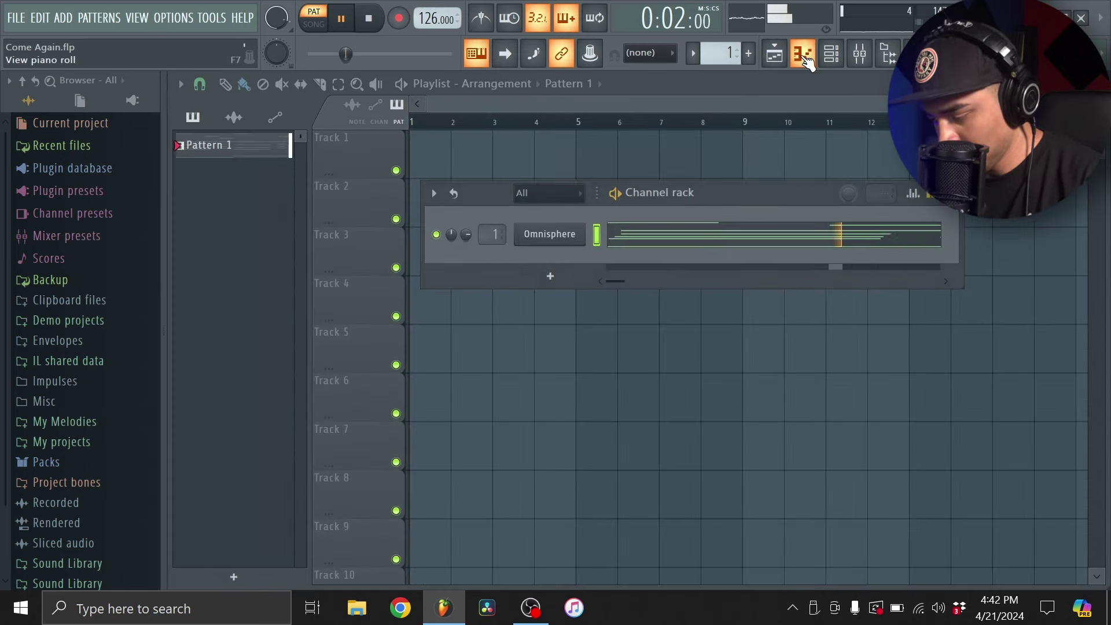
left_click(831, 67)
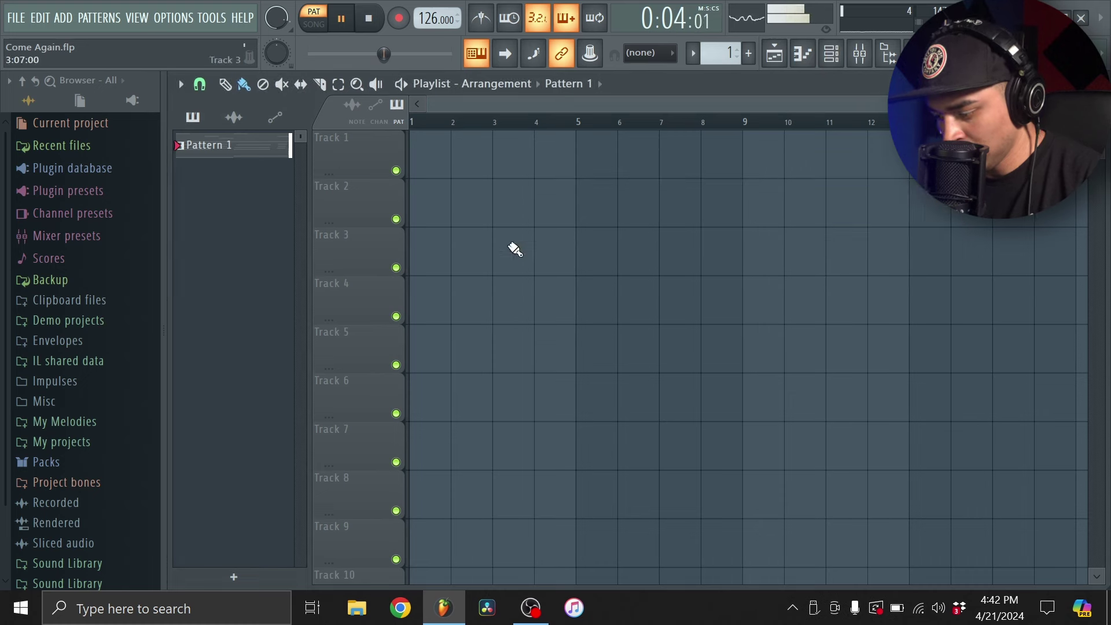
left_click(831, 53)
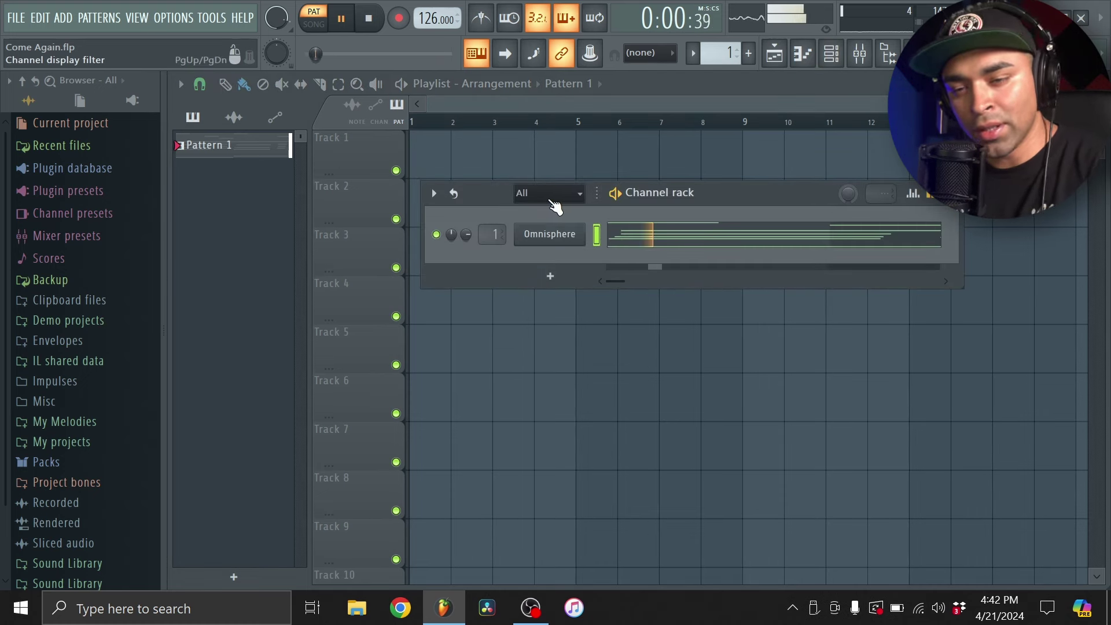
left_click(549, 233)
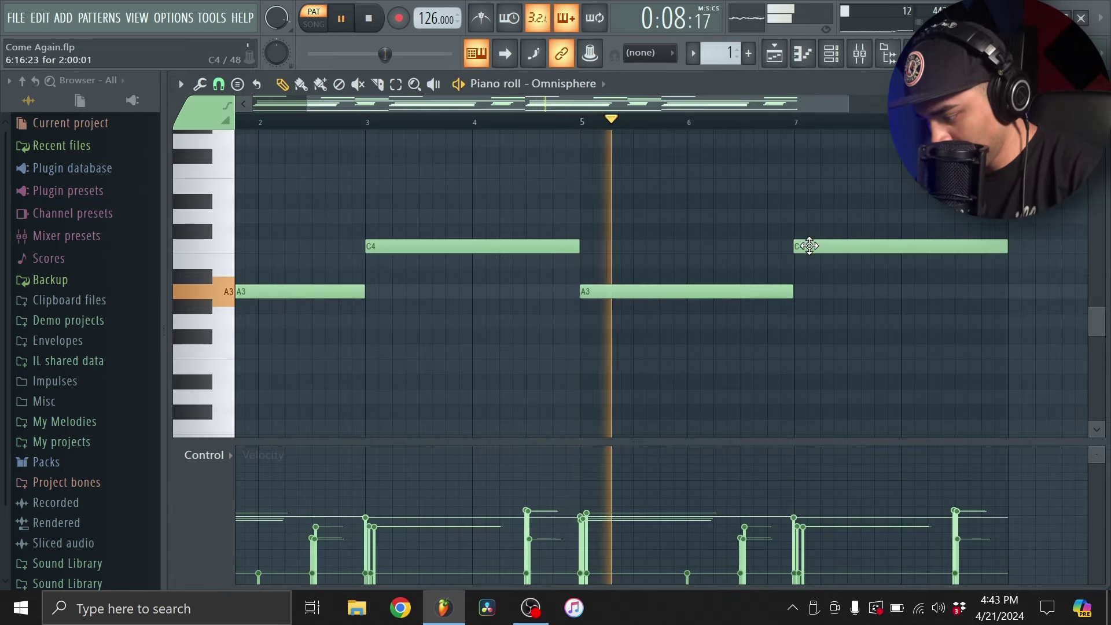
- Lower the C4 bass note starting at bar 7 to F3 and check the surrounding bass notes
left_click_drag(806, 243, 811, 352)
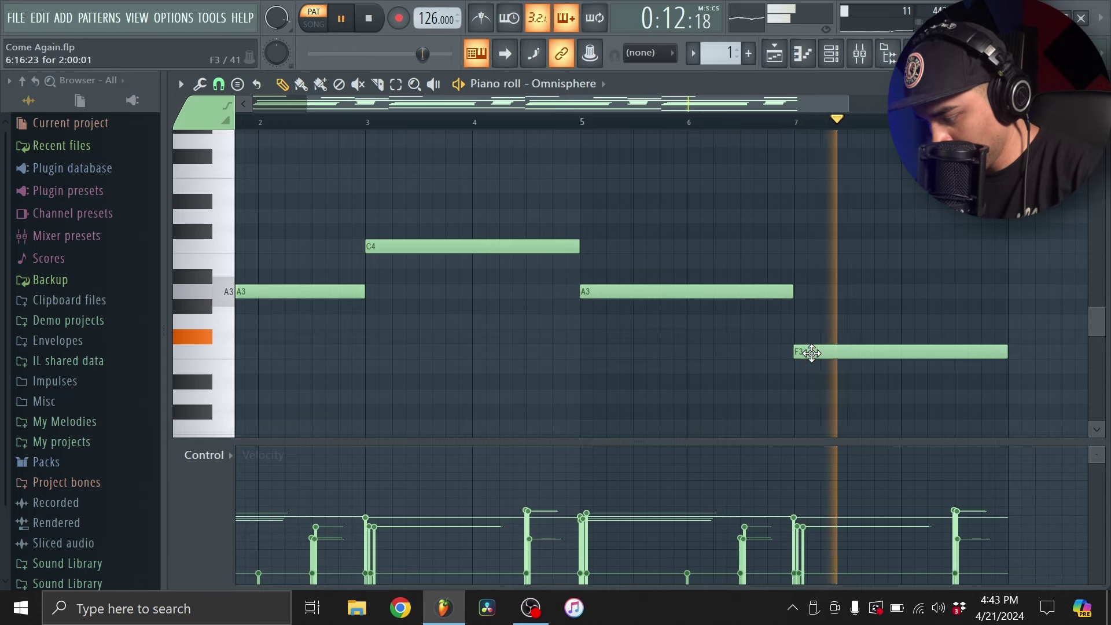
left_click_drag(844, 403, 295, 185)
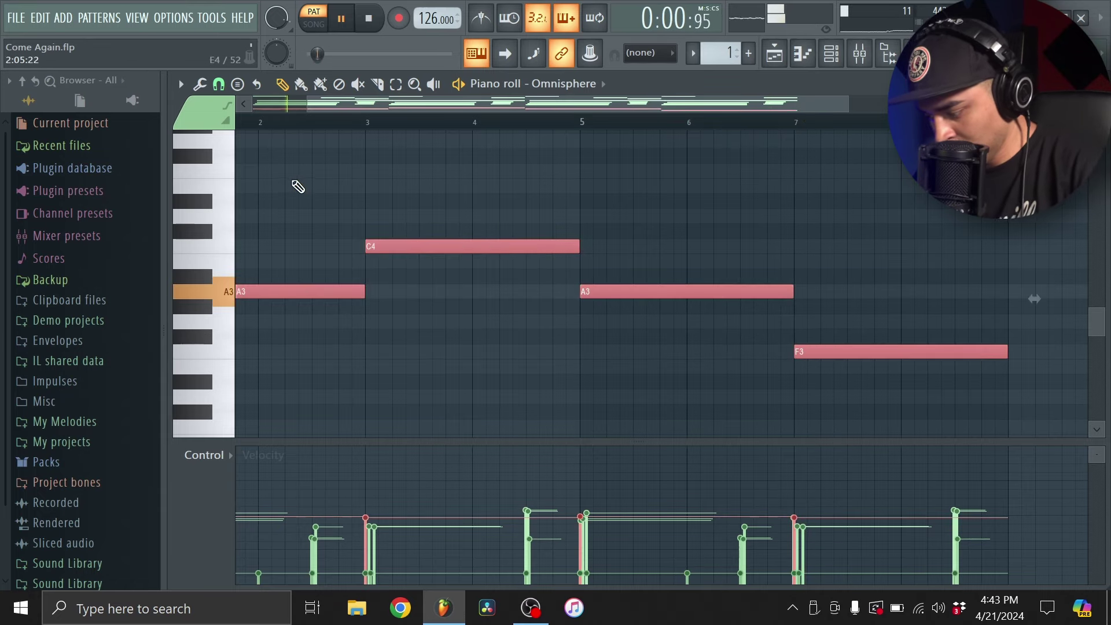
left_click(565, 122, "ctrl")
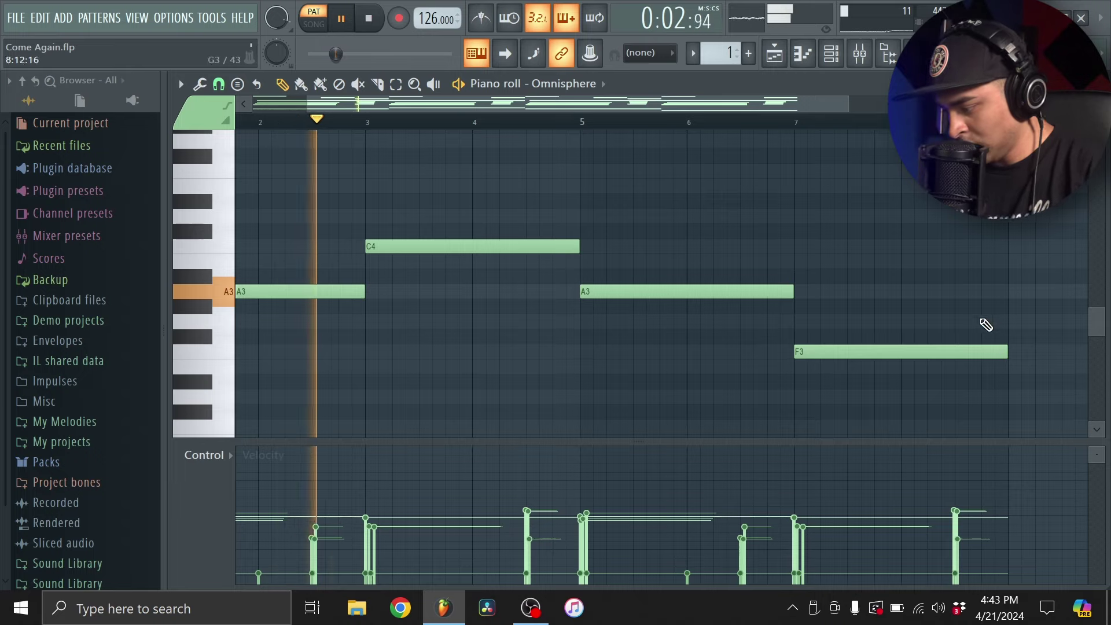
scroll(1011, 333, "up", 7)
scroll(1035, 320, "down", 8)
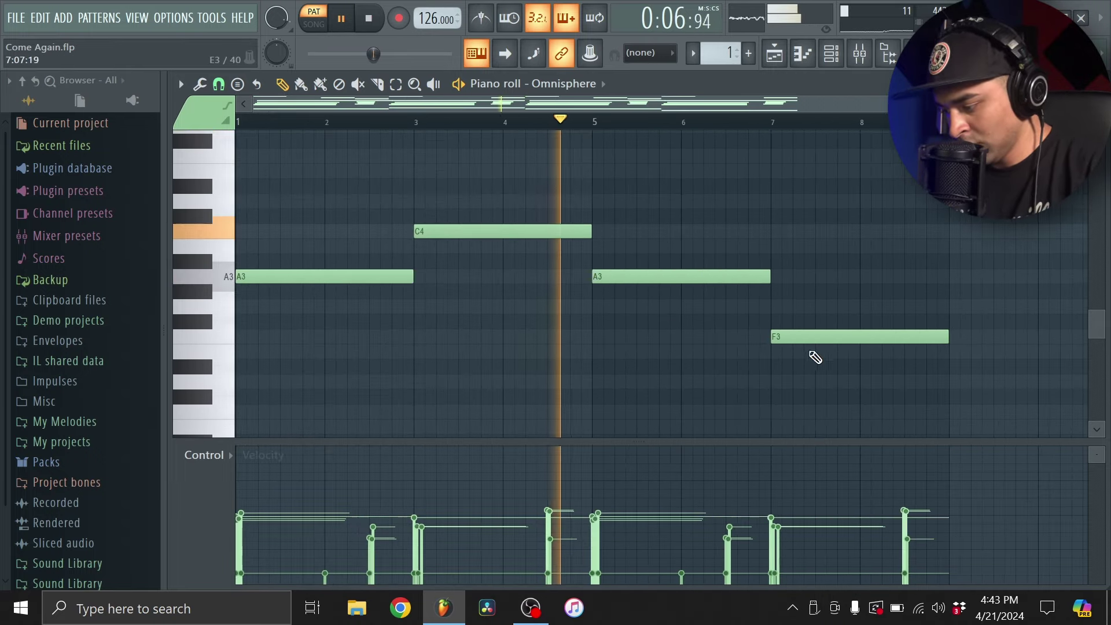
- Transpose all four long bass notes down one octave and clear the selection
left_click_drag(813, 403, 322, 231)
key("ctrl+Down")
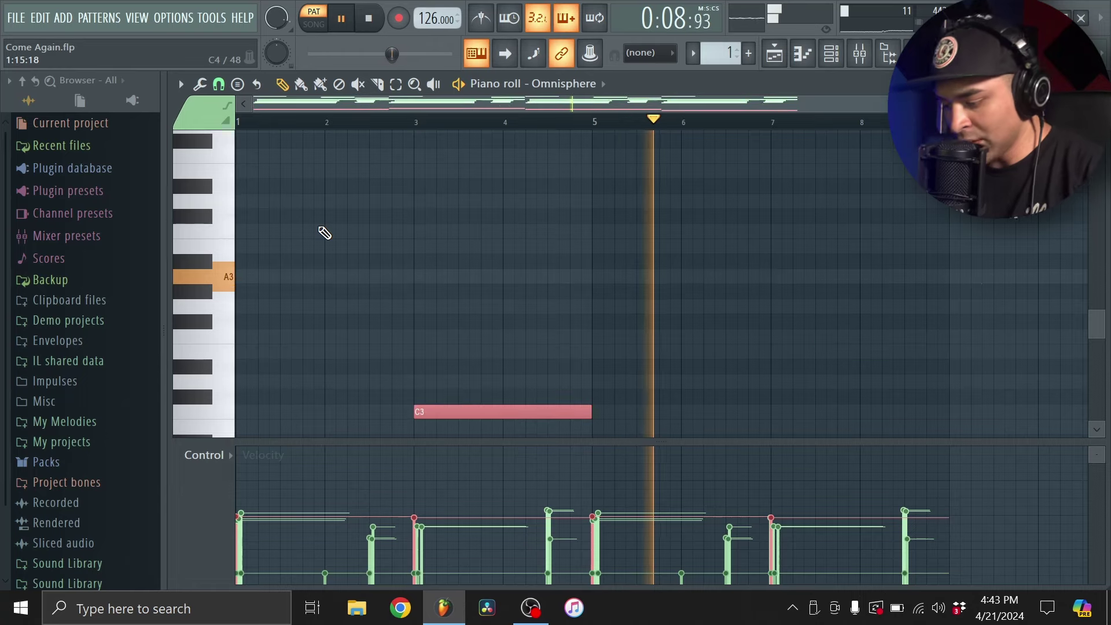
left_click(324, 126, "ctrl")
scroll(476, 232, "down", 4)
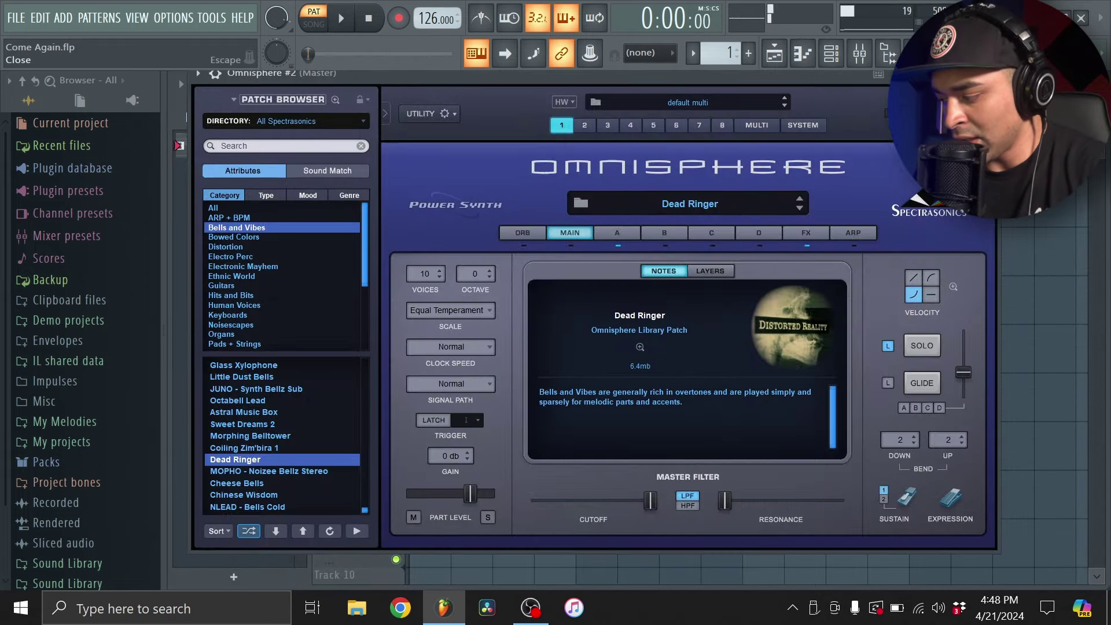
- Record a sparse bell melody of A5, E6, F6, E5 and D5 into Omnisphere #2 as notes and automation
left_click(987, 74)
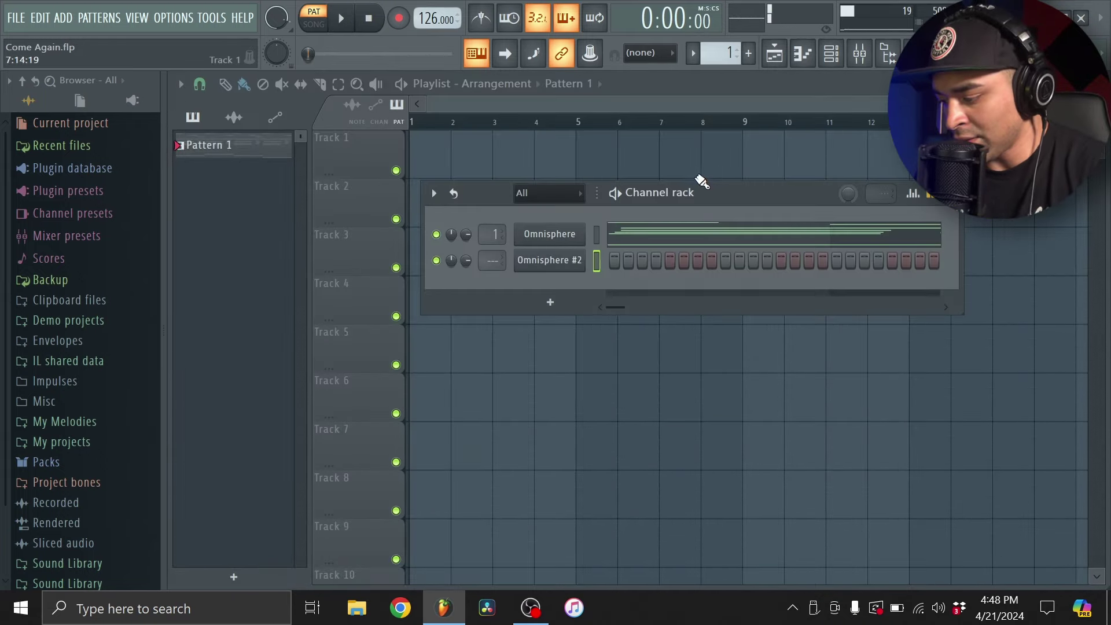
left_click(801, 55)
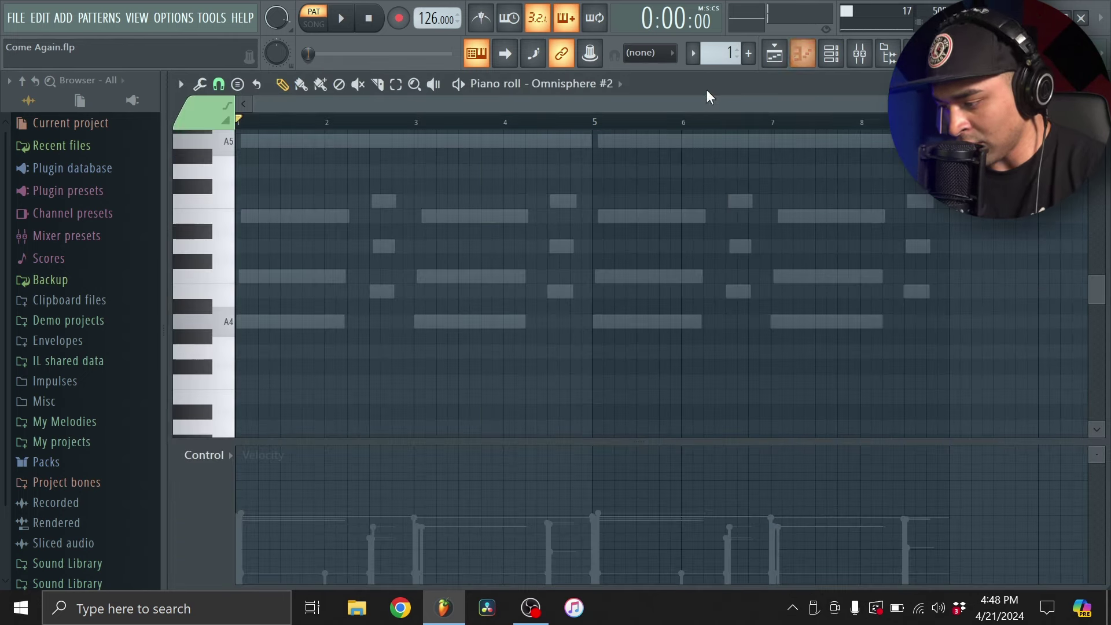
left_click(398, 19)
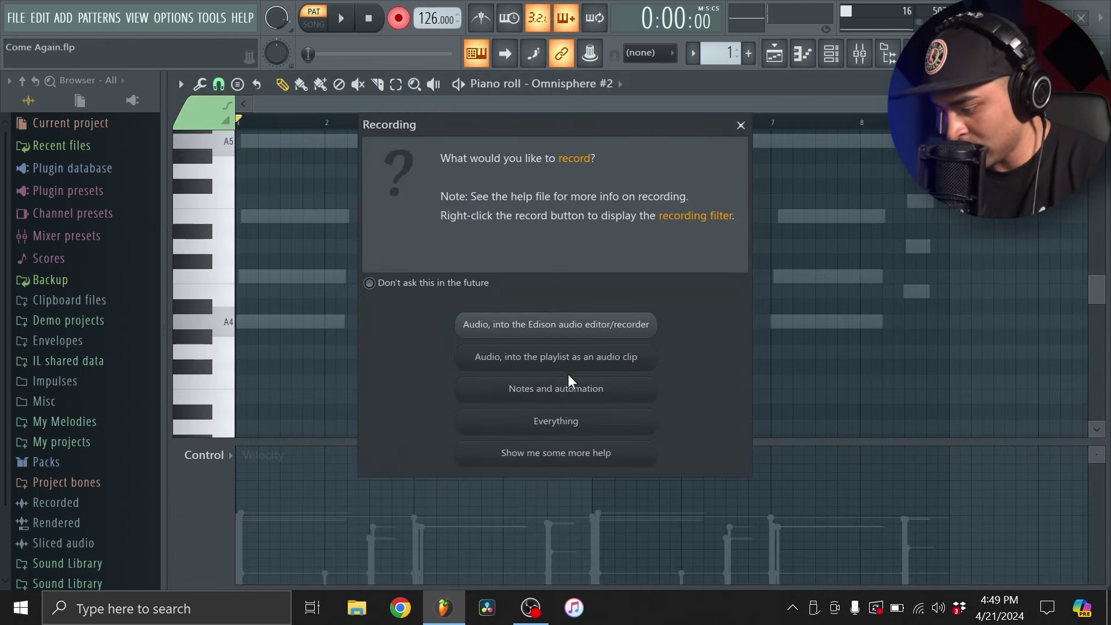
left_click(572, 389)
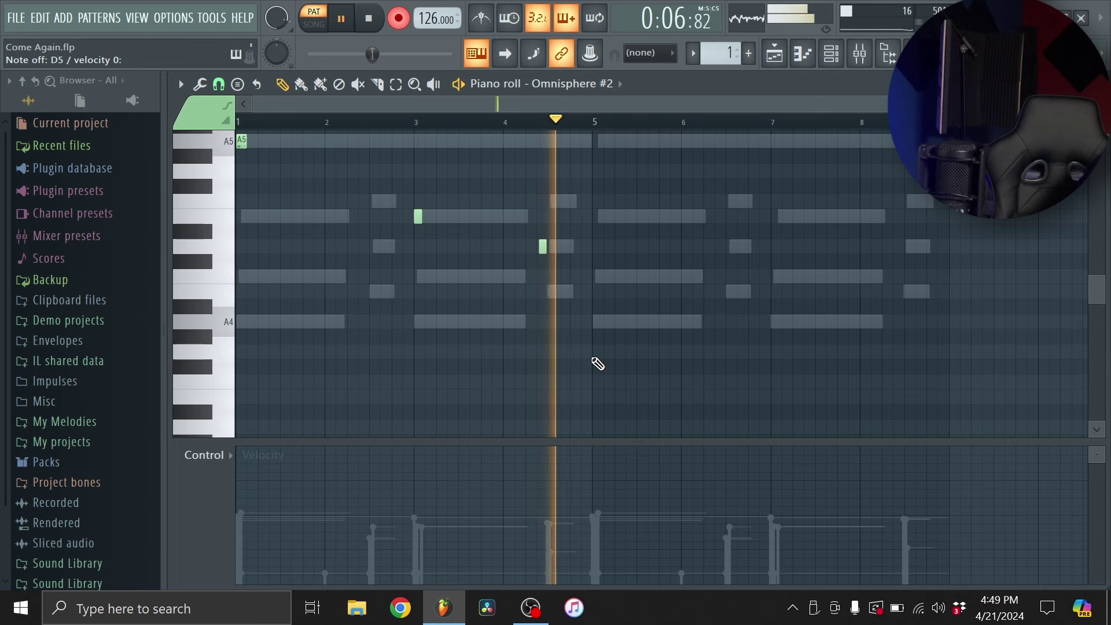
key("space")
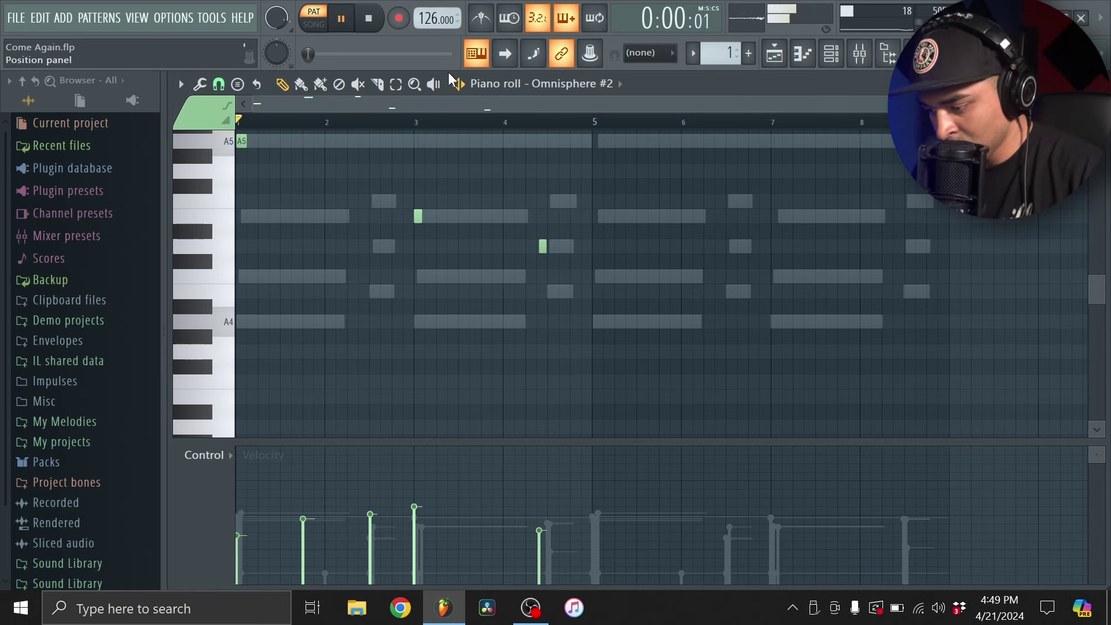
- Shift the recorded D5 bell note in bar 4 slightly later to start at 4:09:01
scroll(547, 257, "up", 3)
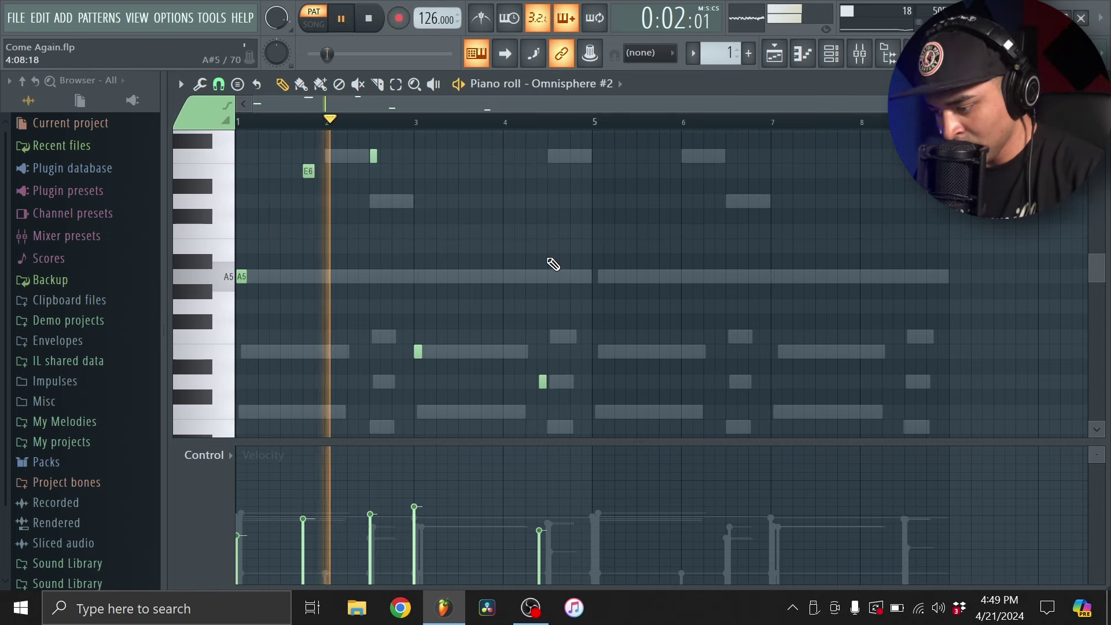
scroll(553, 266, "down", 4)
scroll(554, 281, "up", 1)
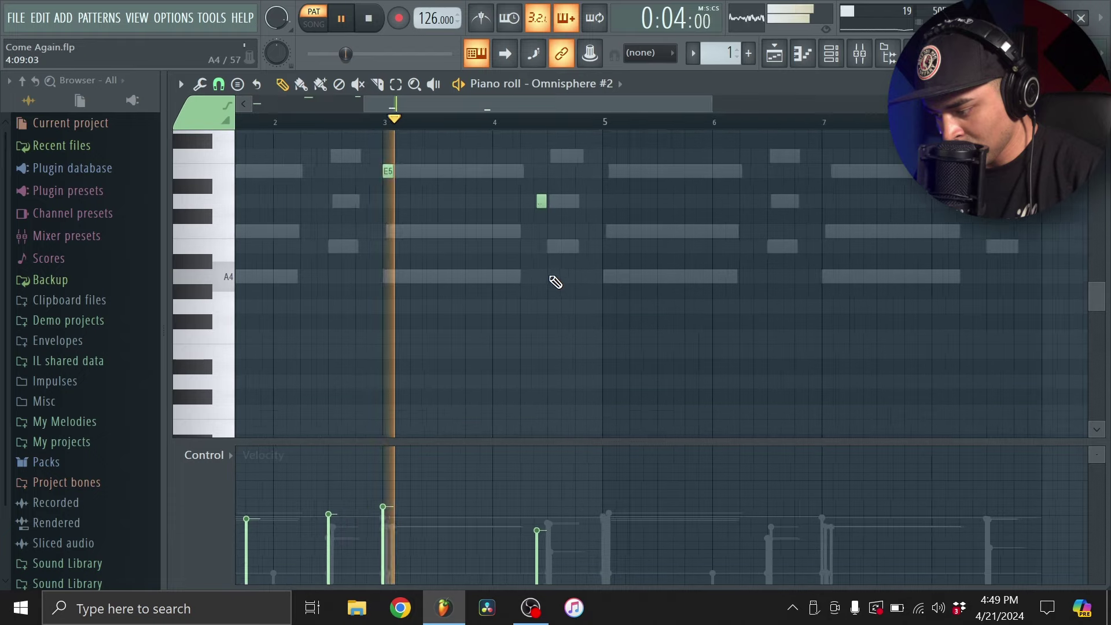
scroll(549, 255, "up", 2)
left_click_drag(547, 207, 557, 207)
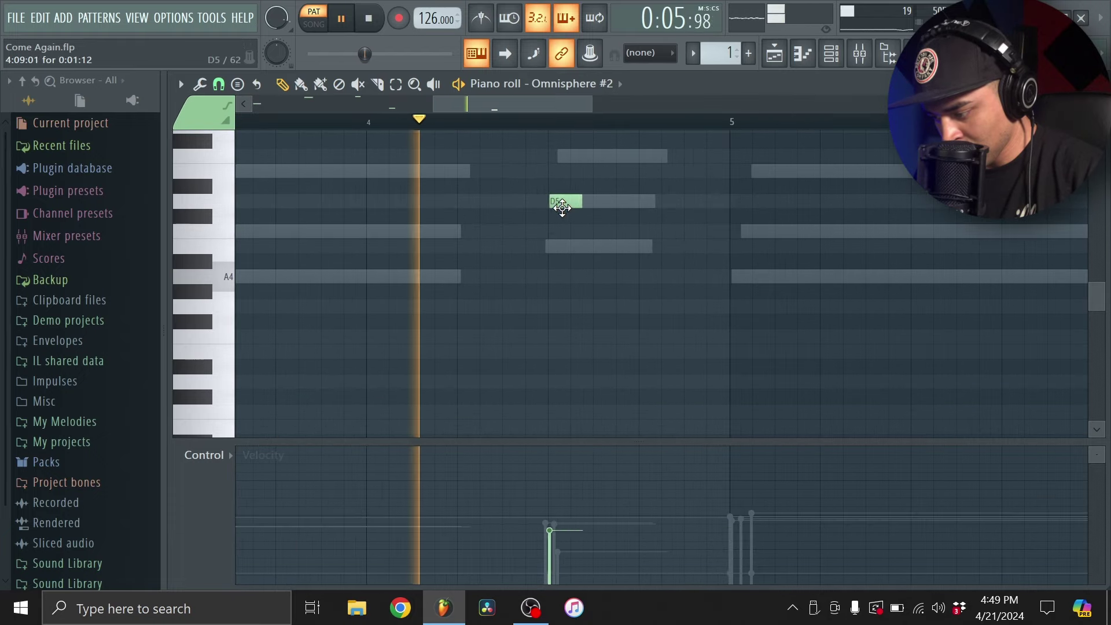
scroll(613, 230, "down", 3)
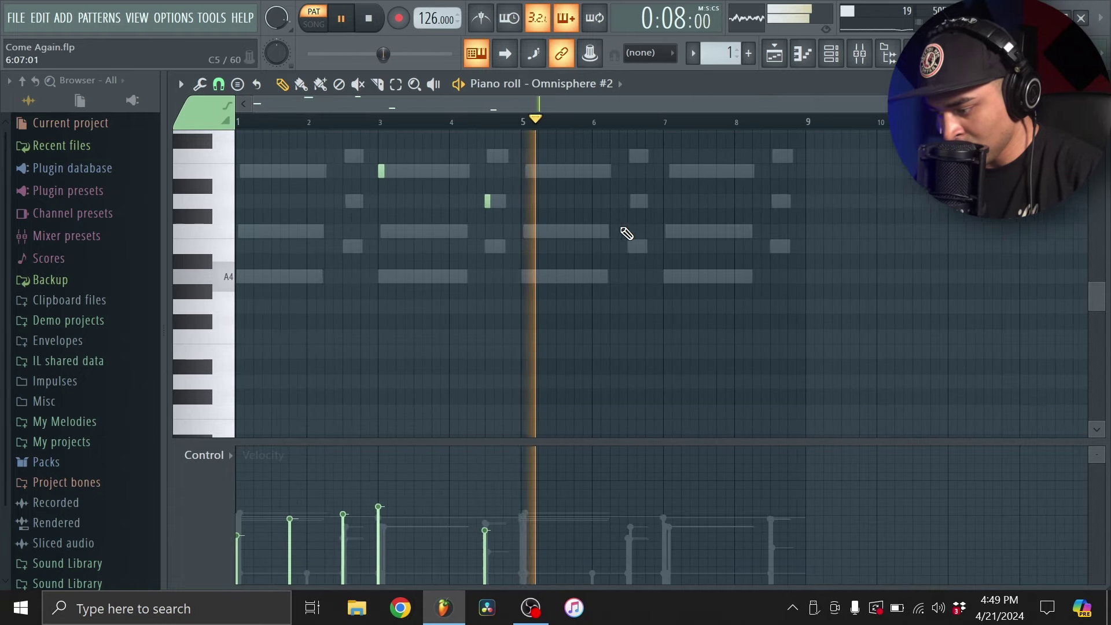
scroll(627, 250, "up", 5)
- Stop playback and duplicate the whole bell melody from bars 1–4 into bars 5–8
key("space")
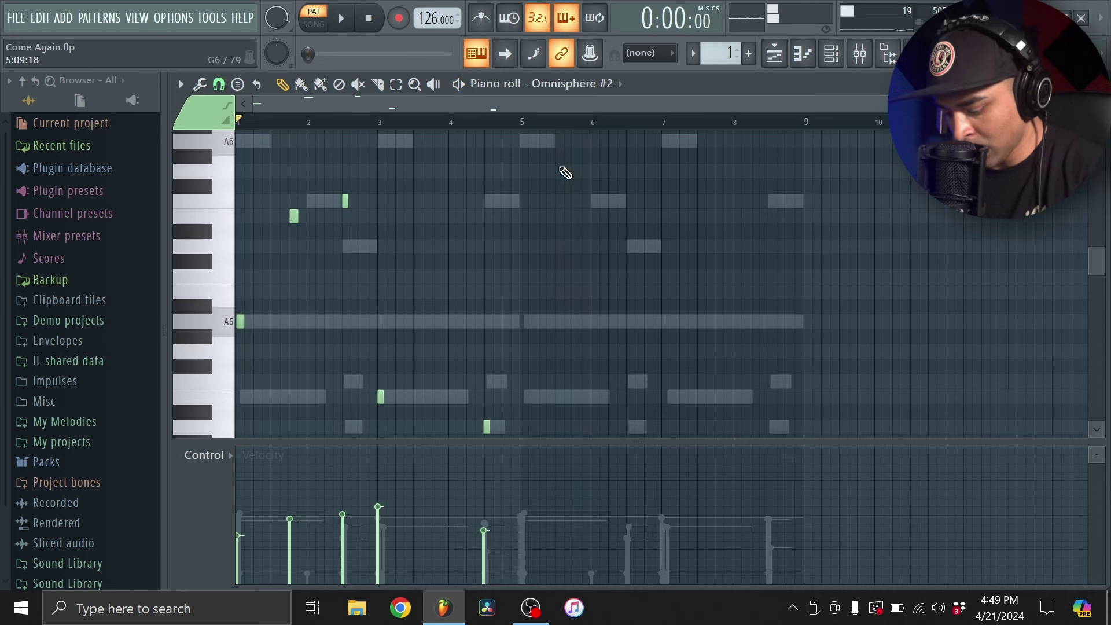
key("ctrl+a")
left_click_drag(532, 120, 522, 129)
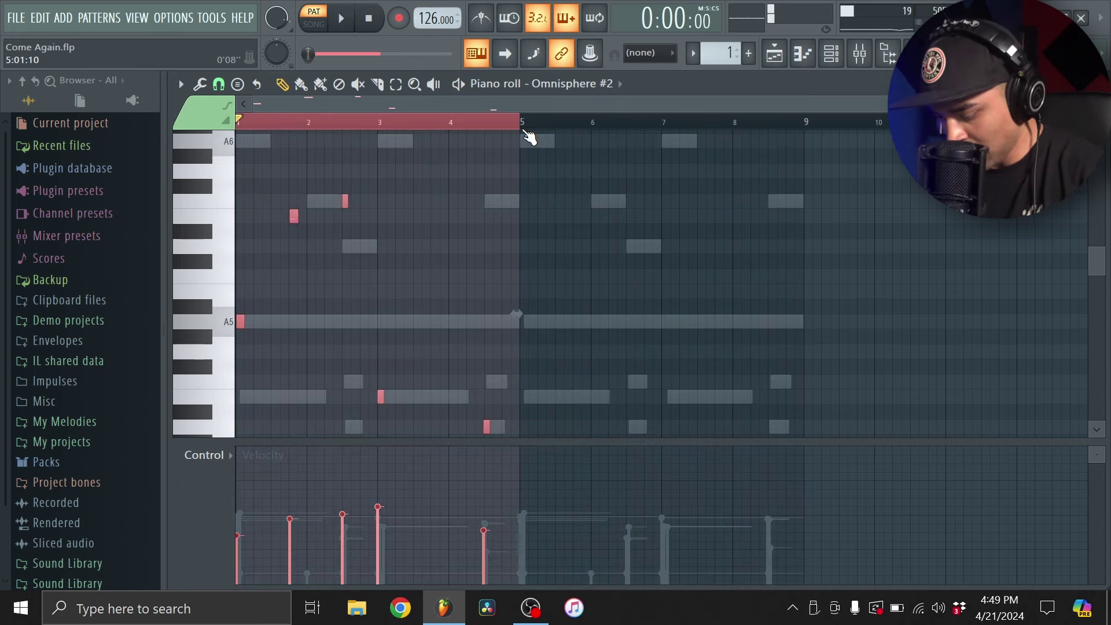
key("ctrl+b")
left_click(532, 126)
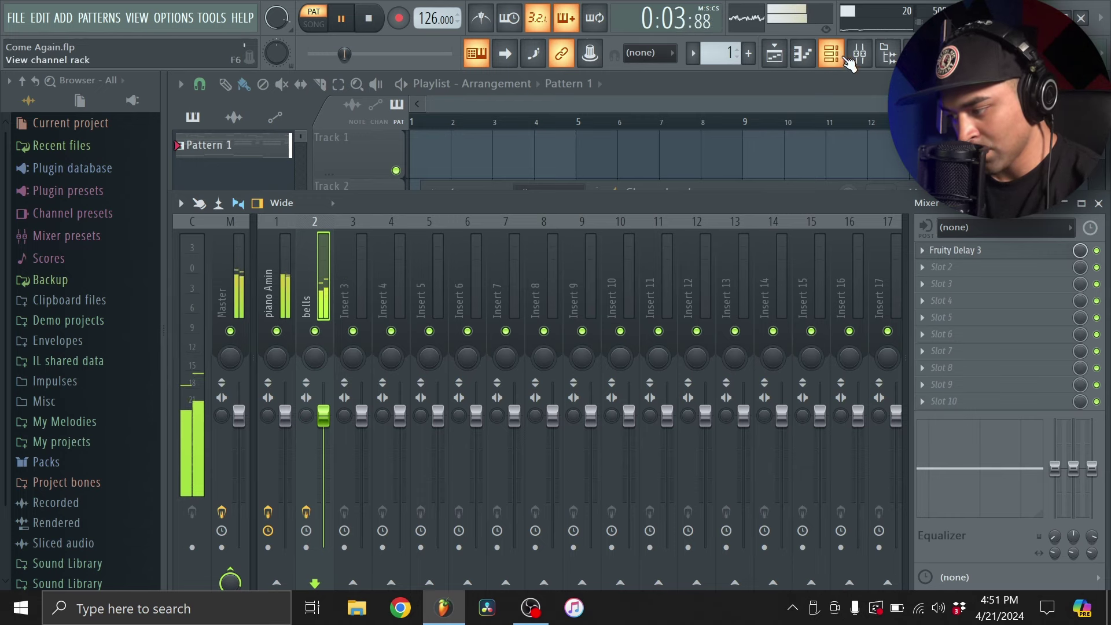
- Bring up the channel rack over the mixer and save the project
left_click(844, 57)
left_click(16, 18)
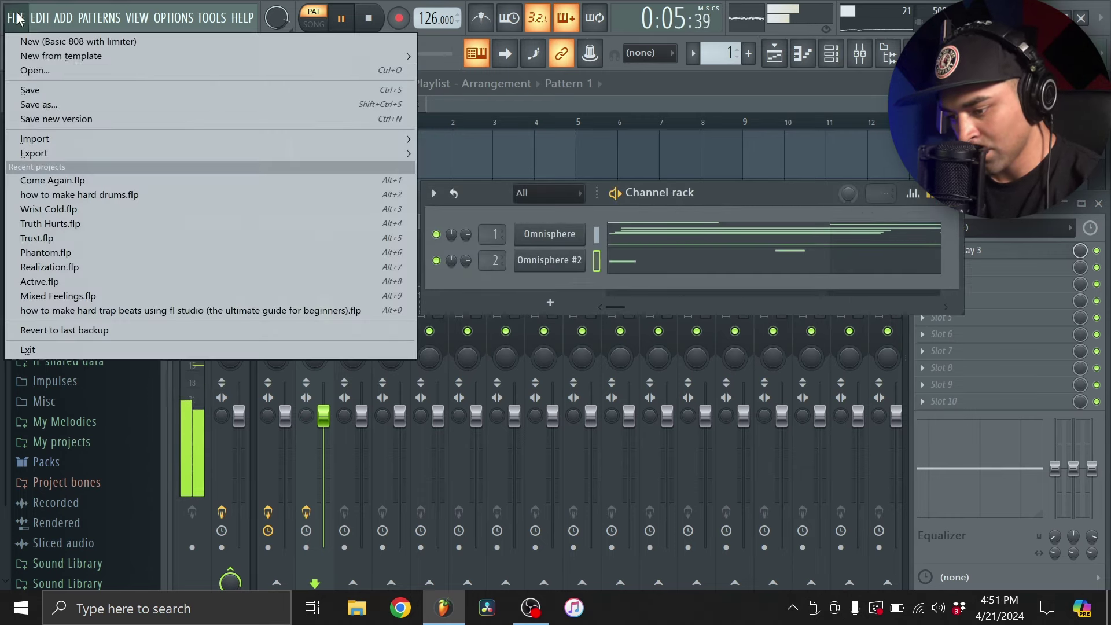
left_click(40, 92)
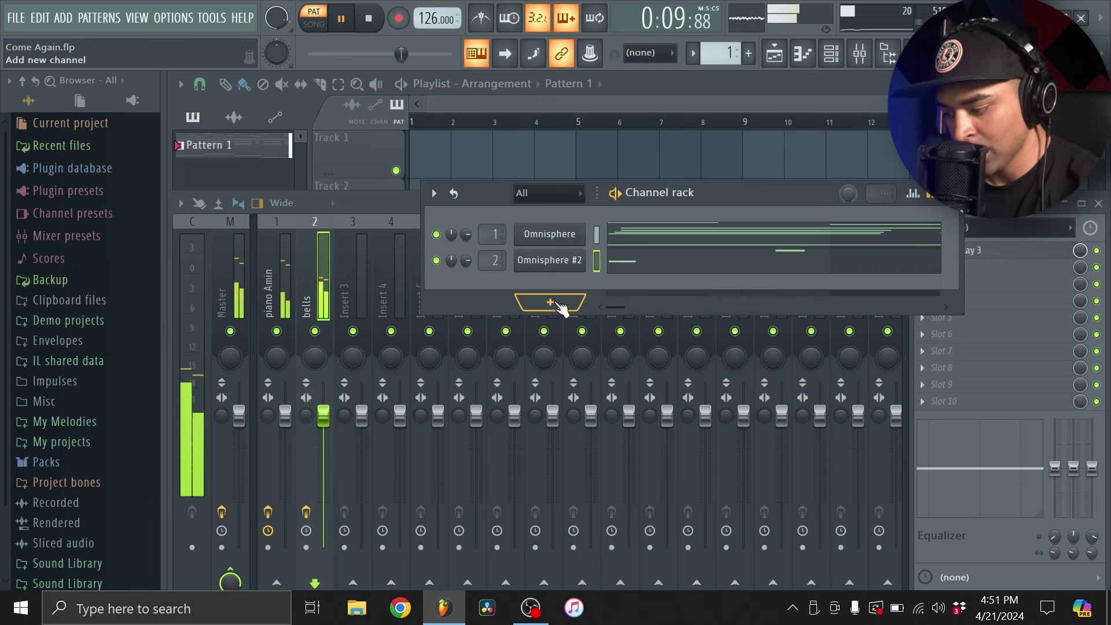
- Mute the bells mixer track and add a third Omnisphere instance to the channel rack
left_click(315, 330)
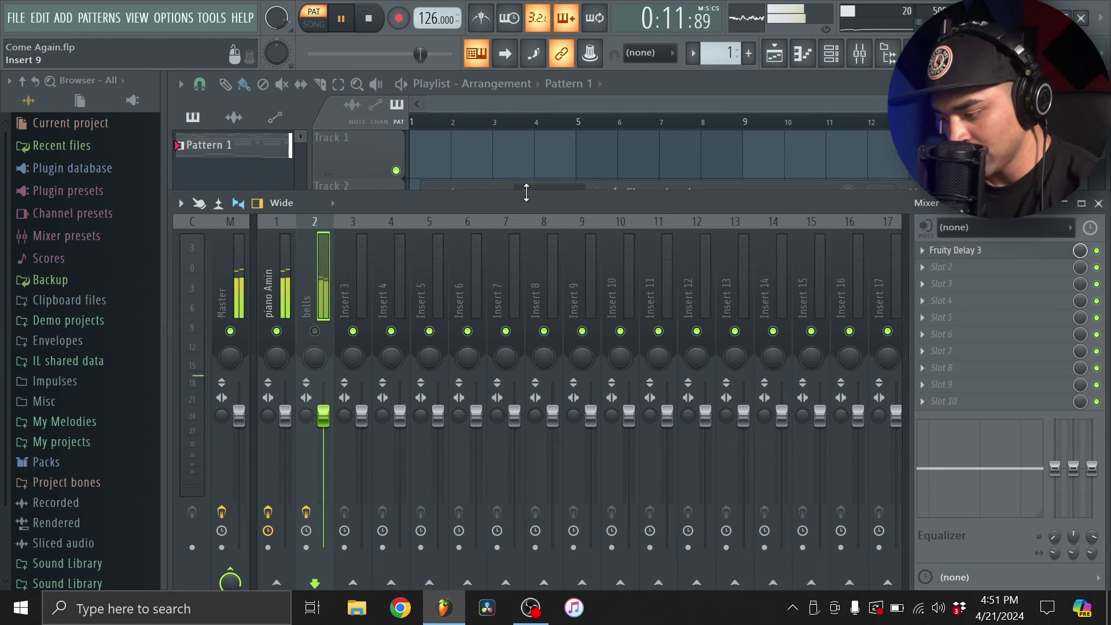
left_click(831, 58)
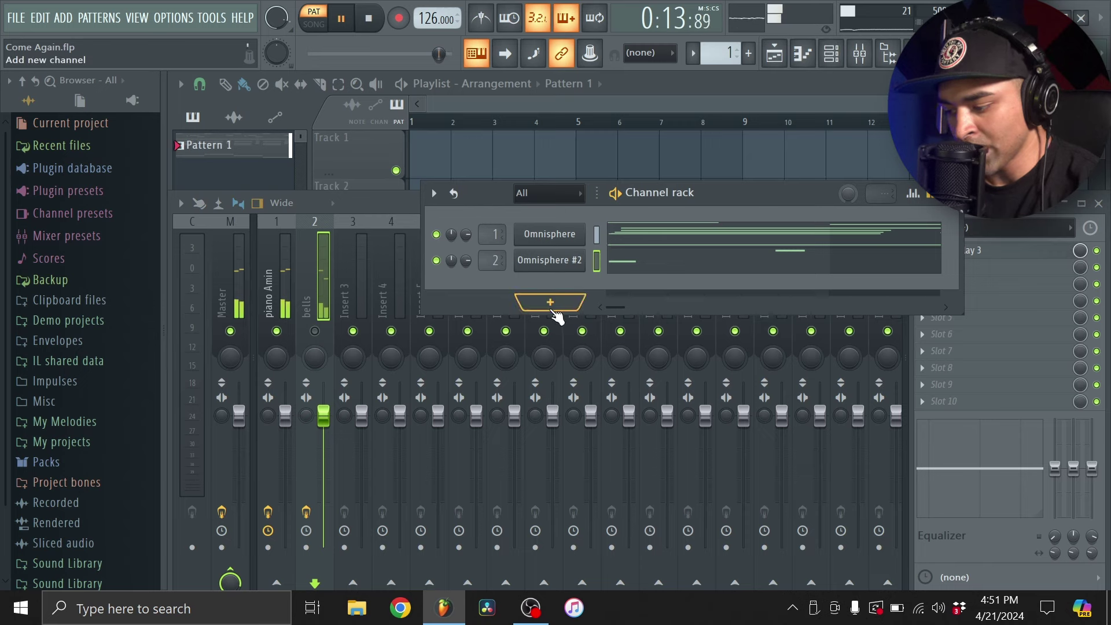
left_click(553, 307)
left_click(702, 411)
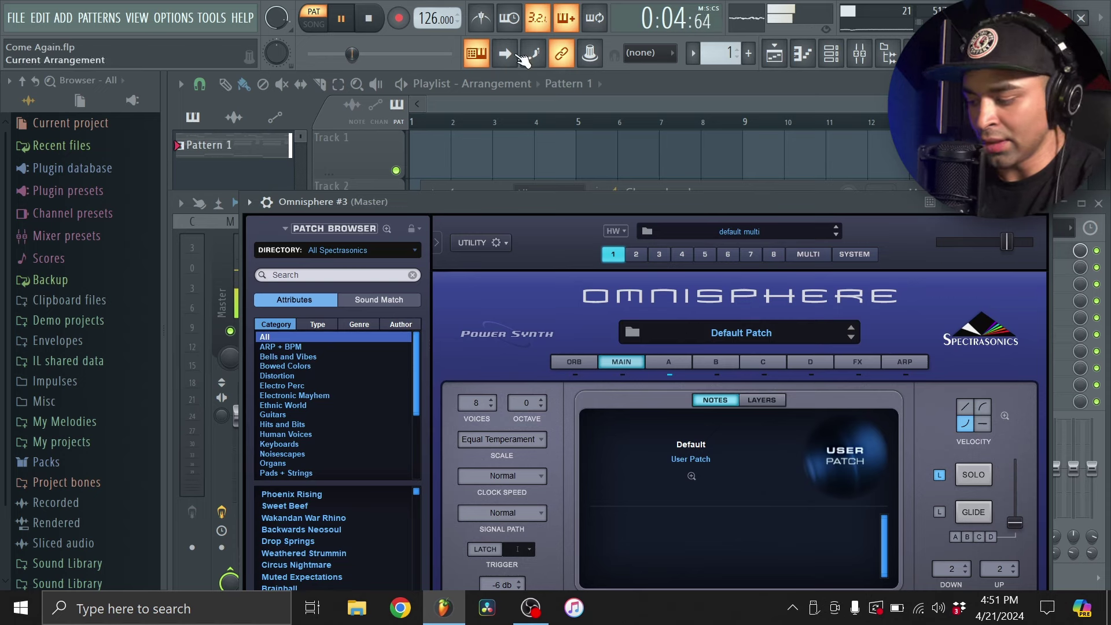
- Filter the Omnisphere #3 patch browser to the Pads + Strings category and shuffle the patch list
left_click_drag(548, 227, 515, 124)
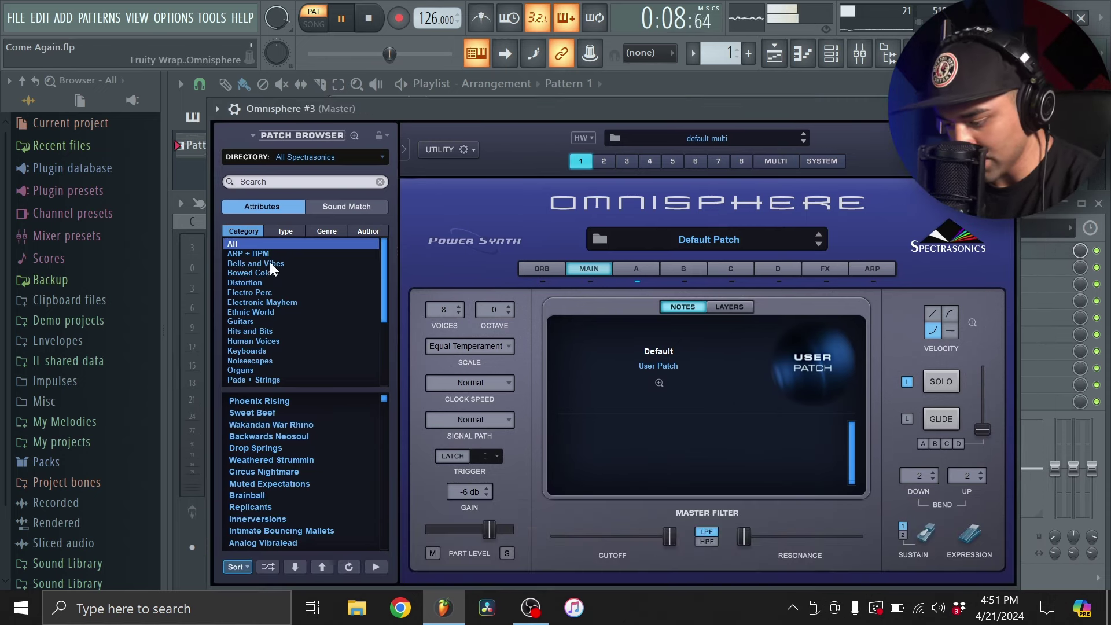
scroll(273, 318, "down", 1)
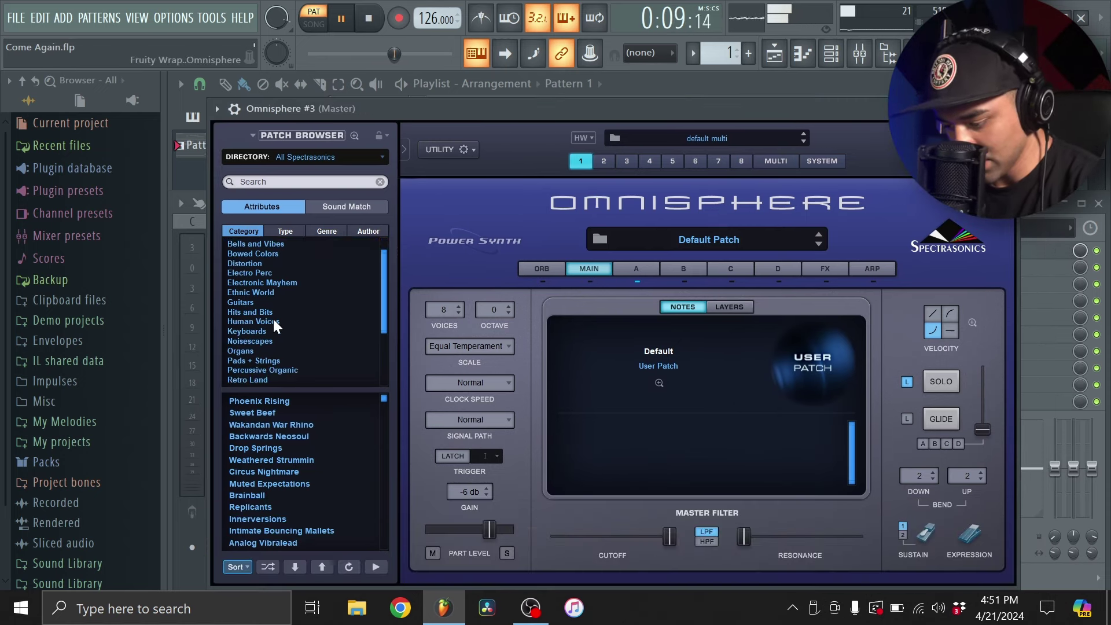
left_click(267, 361)
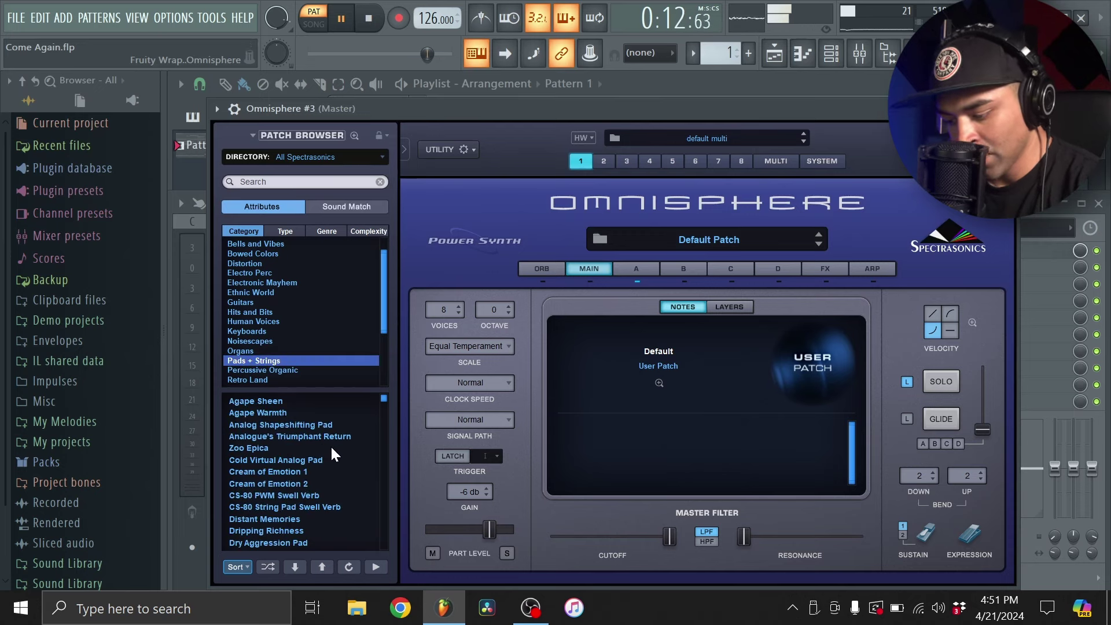
left_click(271, 567)
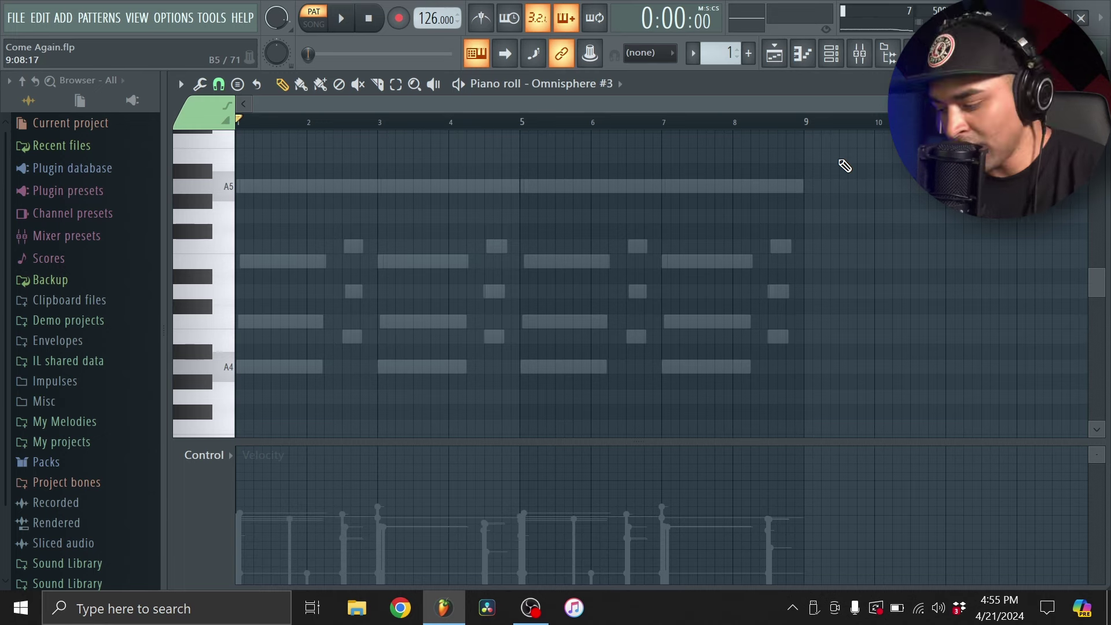
- Record a pad part of long A5 notes from bar 1 into Omnisphere #3 as notes and automation
key("space")
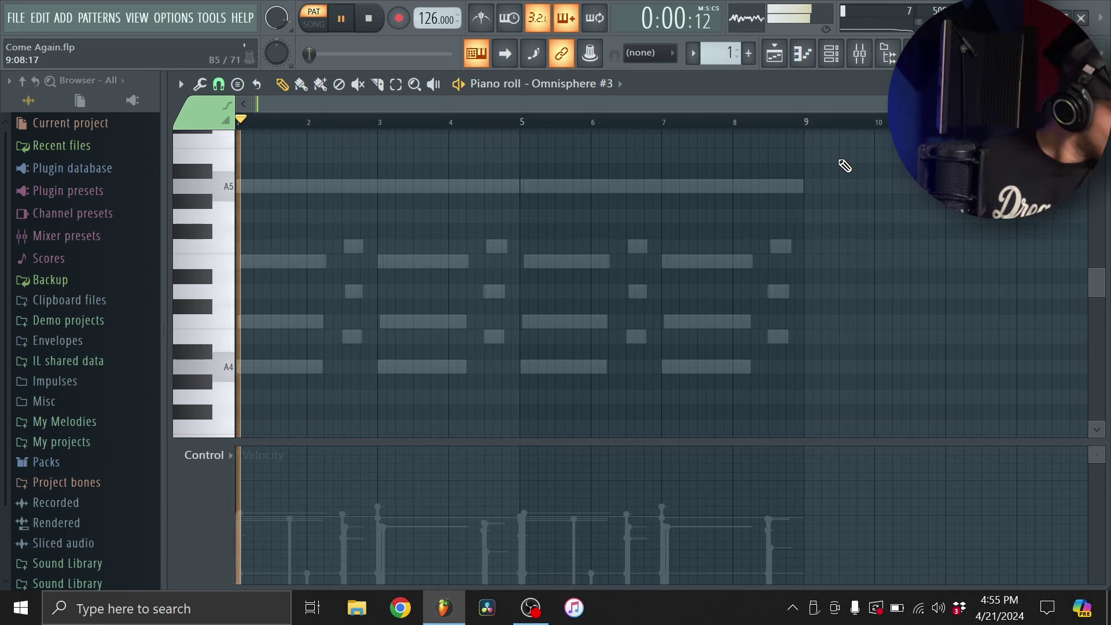
key("space")
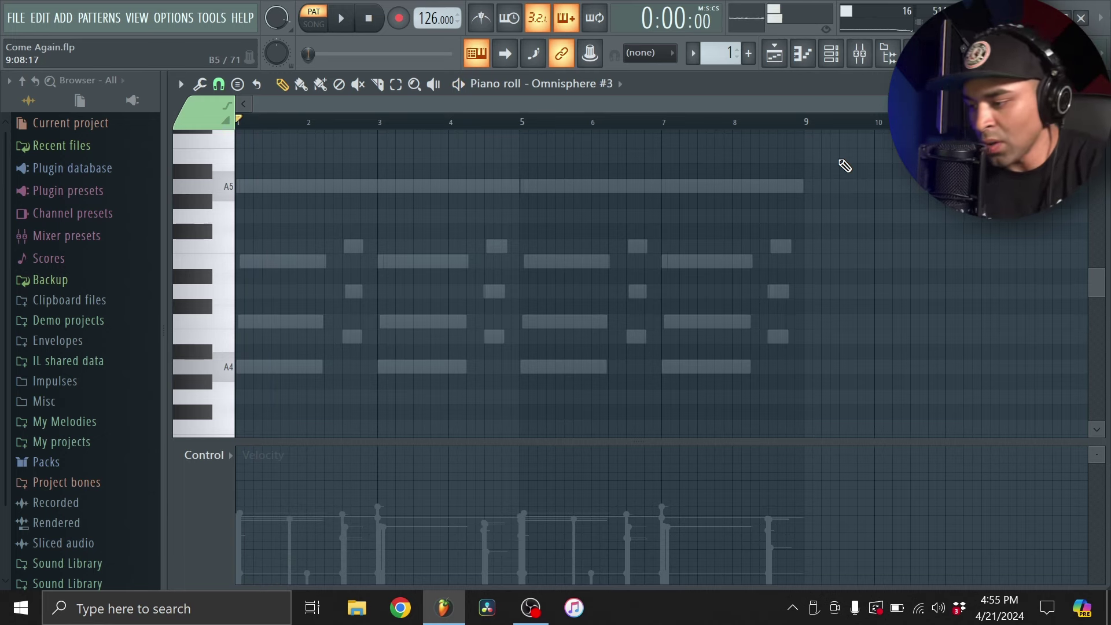
left_click(399, 18)
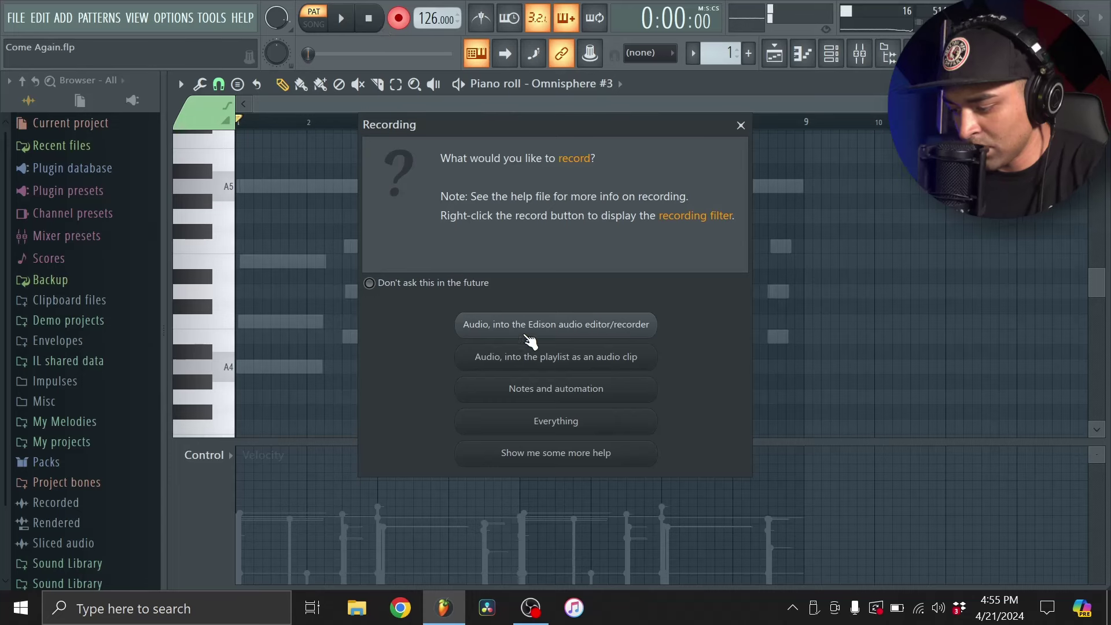
left_click(533, 391)
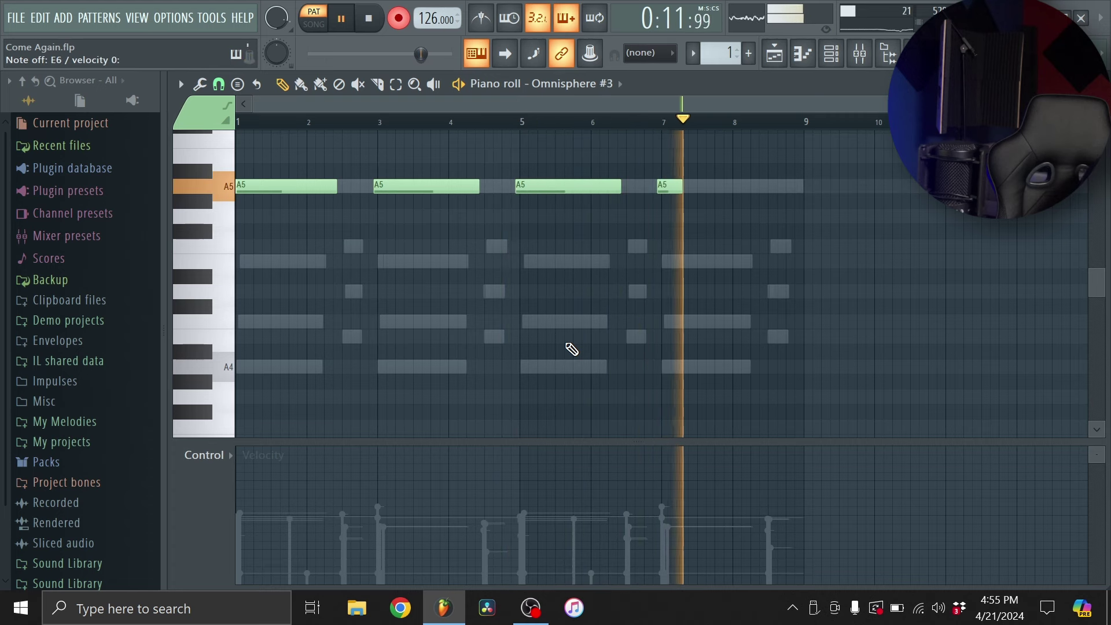
key("space")
scroll(571, 350, "up", 3)
left_click_drag(746, 232, 773, 237)
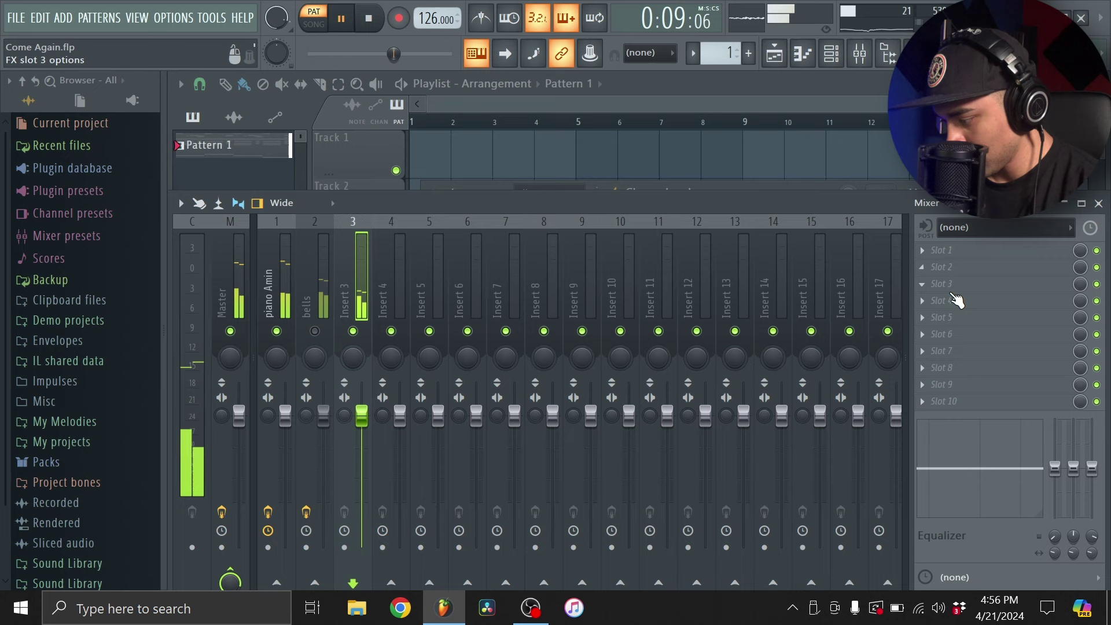
- Add Fruity Parametric EQ 2 to slot 4 of Insert 3 and cut the lows with band 1 at -18 dB, 382 Hz
left_click(954, 299)
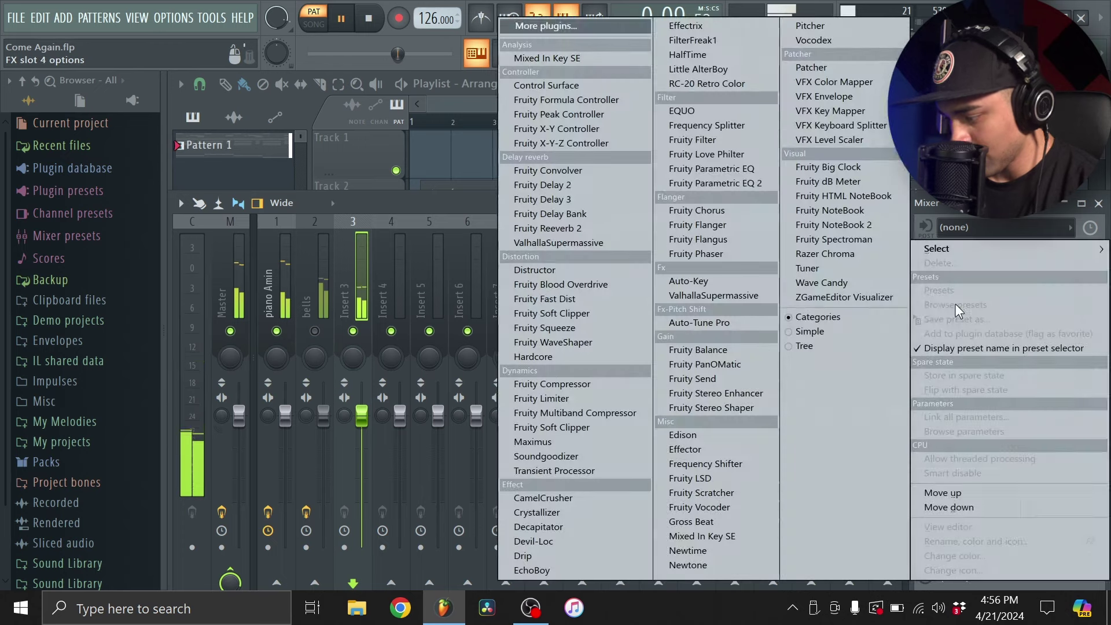
left_click(707, 182)
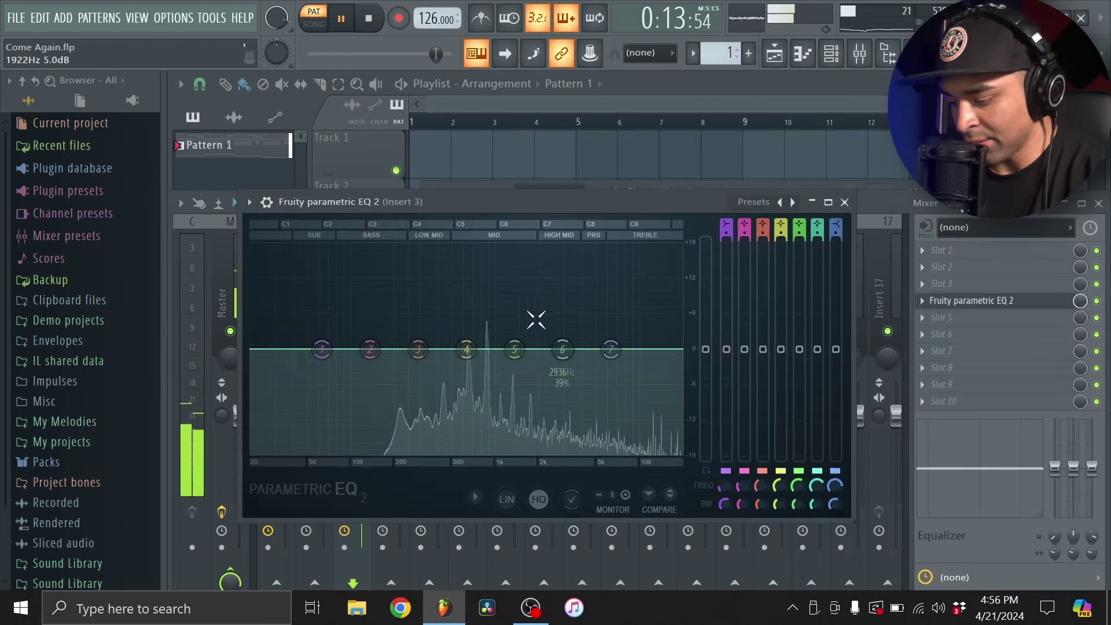
left_click_drag(322, 349, 434, 452)
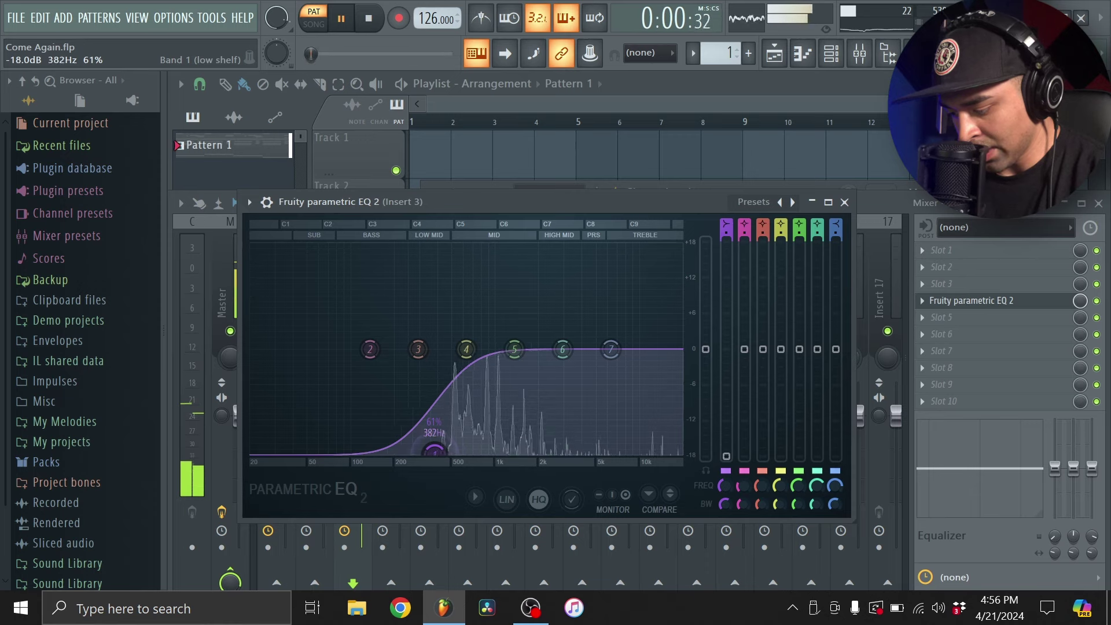
left_click(844, 202)
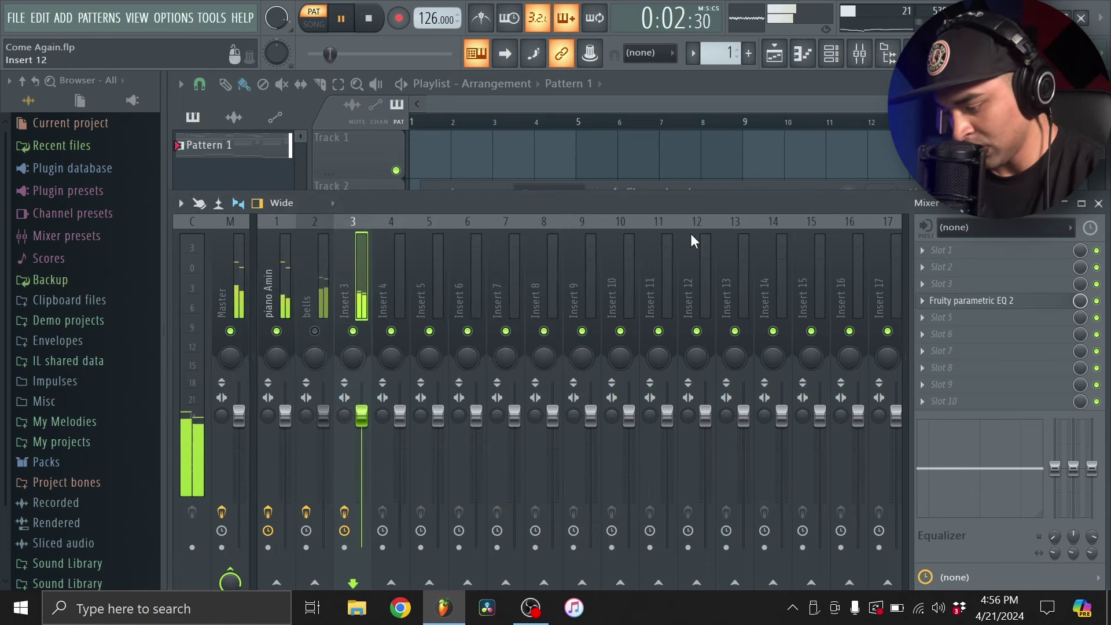
- Rename the Insert 3 mixer track as pad
right_click(359, 295)
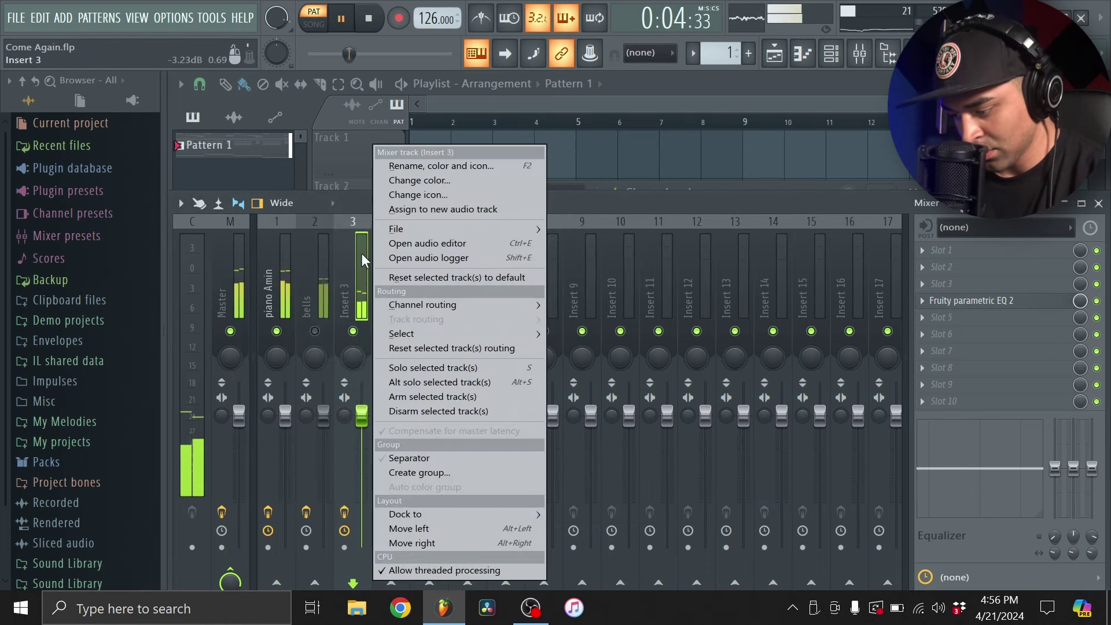
left_click(399, 165)
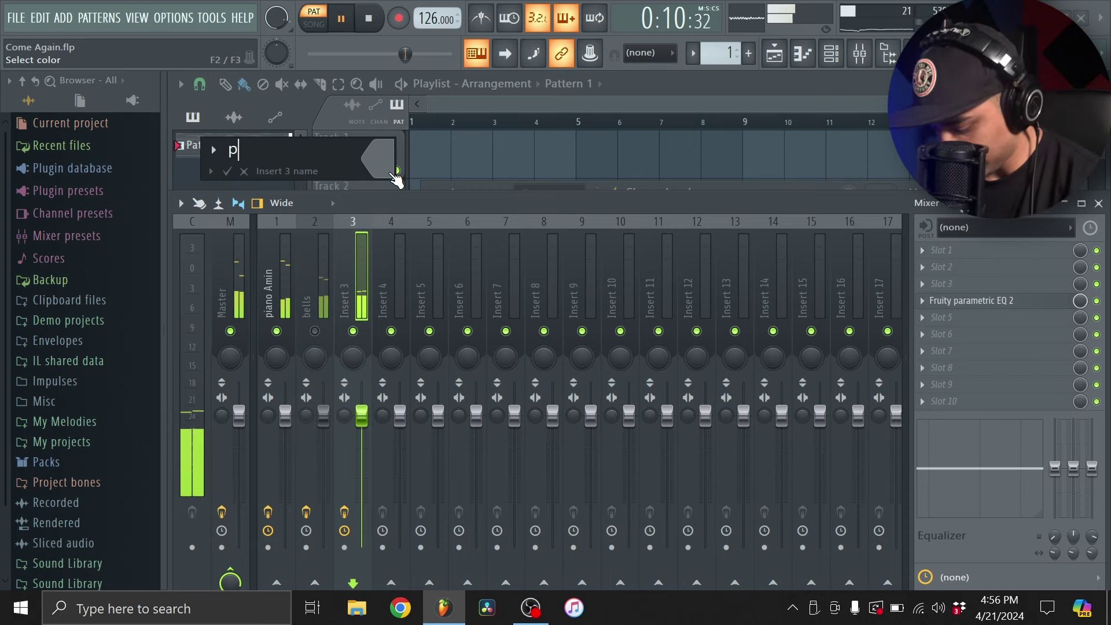
key("Return")
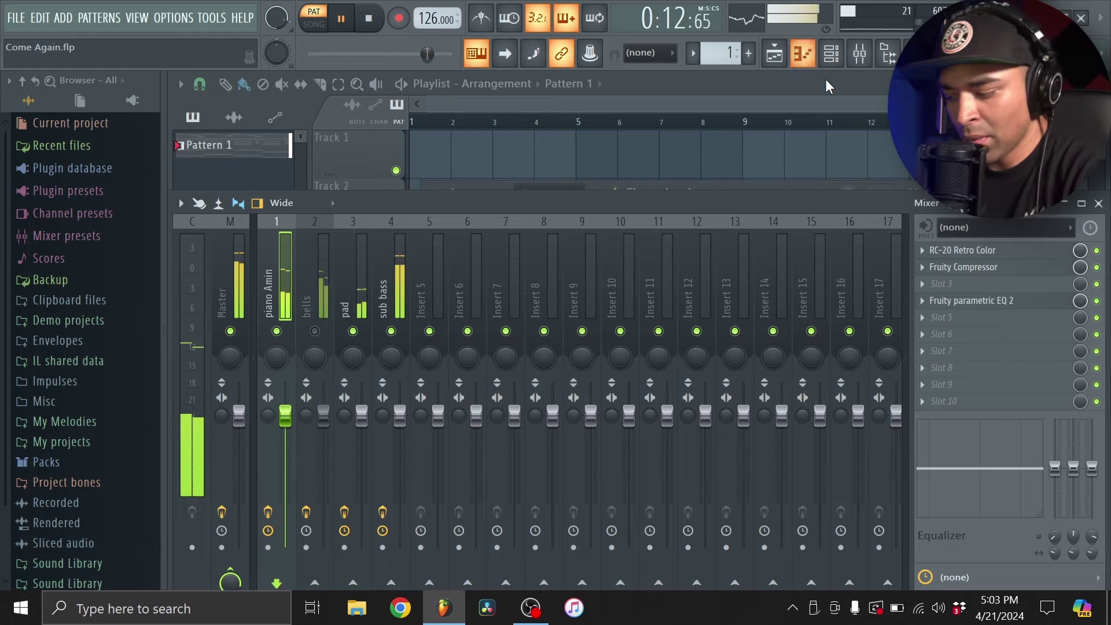
- Add a C#7 note near the start of bar 1 in the first Omnisphere's piano roll and audition it
left_click(805, 55)
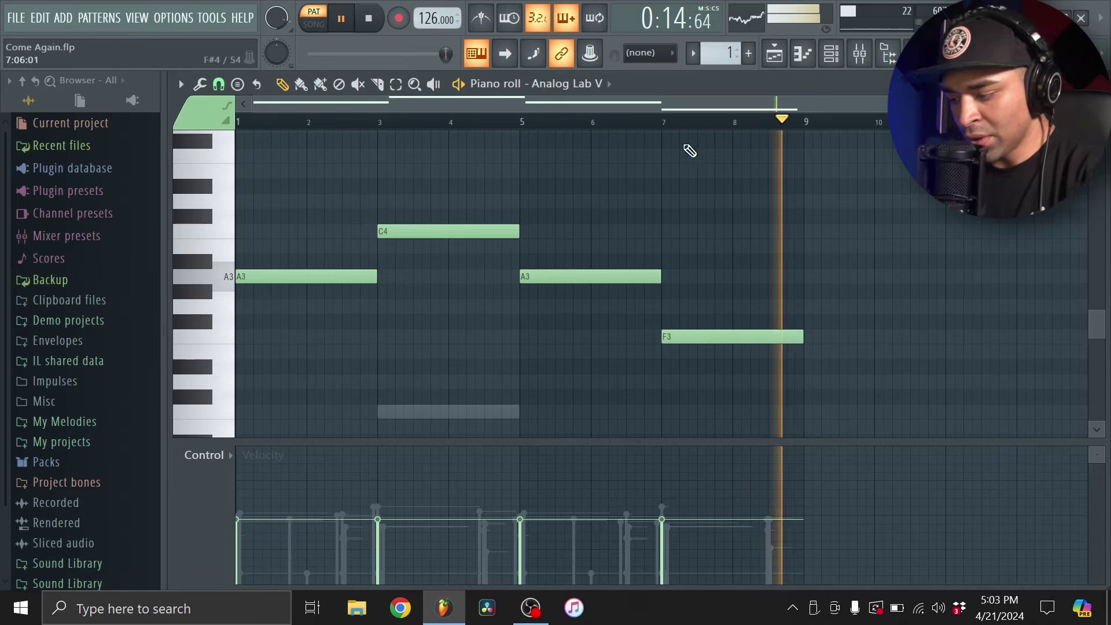
left_click(566, 84)
left_click(566, 118)
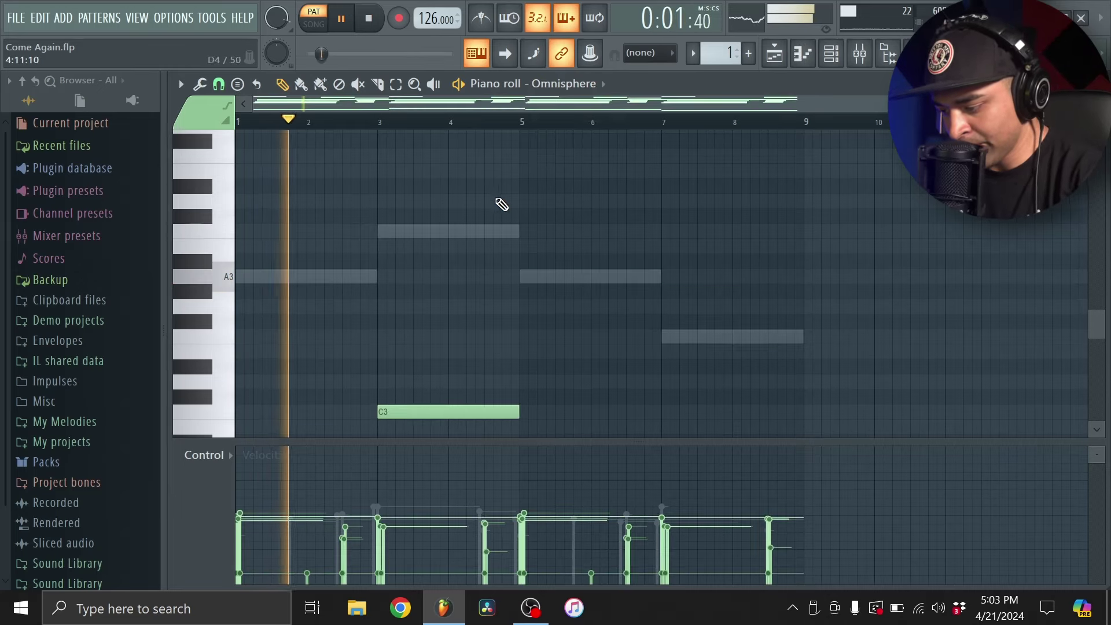
scroll(466, 214, "up", 6)
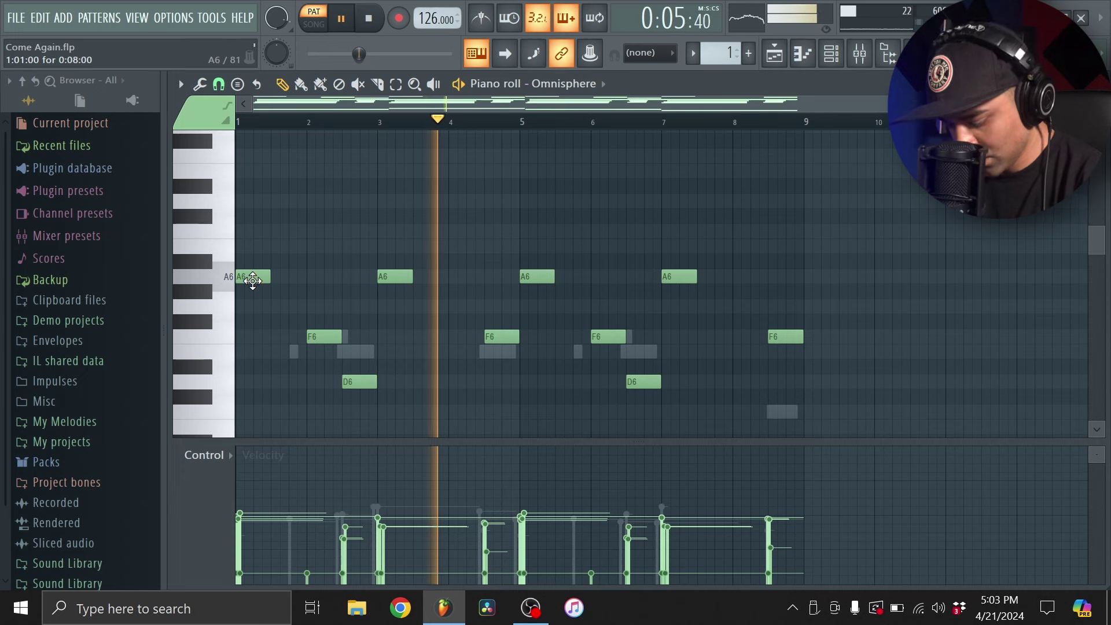
left_click(257, 217)
key("space")
key("space")
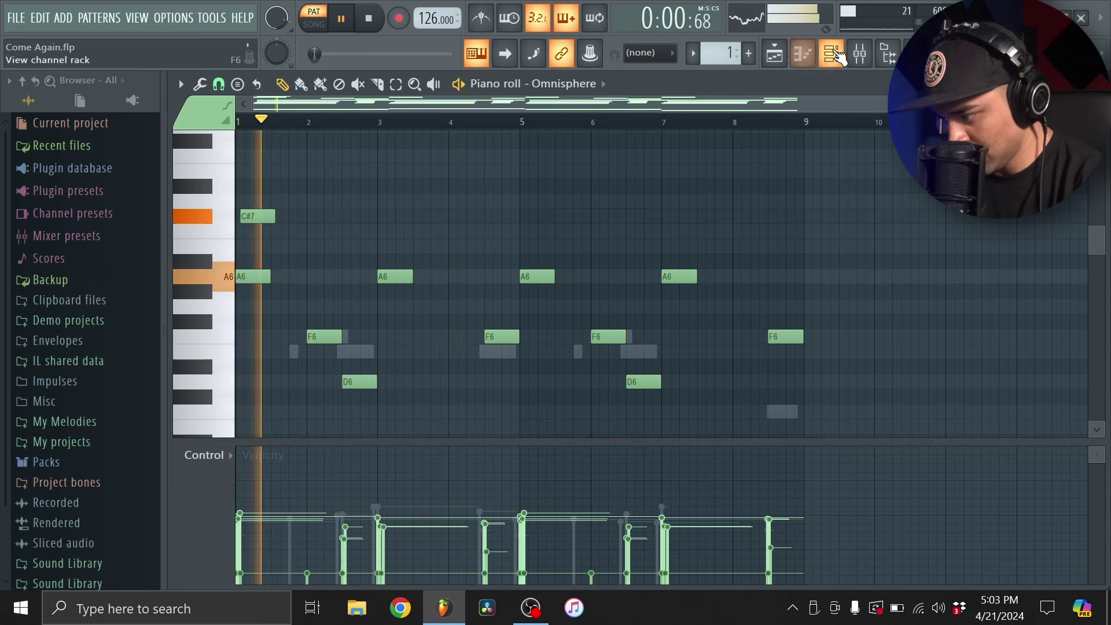
key("space")
key("space")
key("space")
key("space")
- Move the C#7 note to start at 1:05:00 and replay the opening to check its timing
left_click_drag(261, 217, 278, 215)
key("space")
key("space")
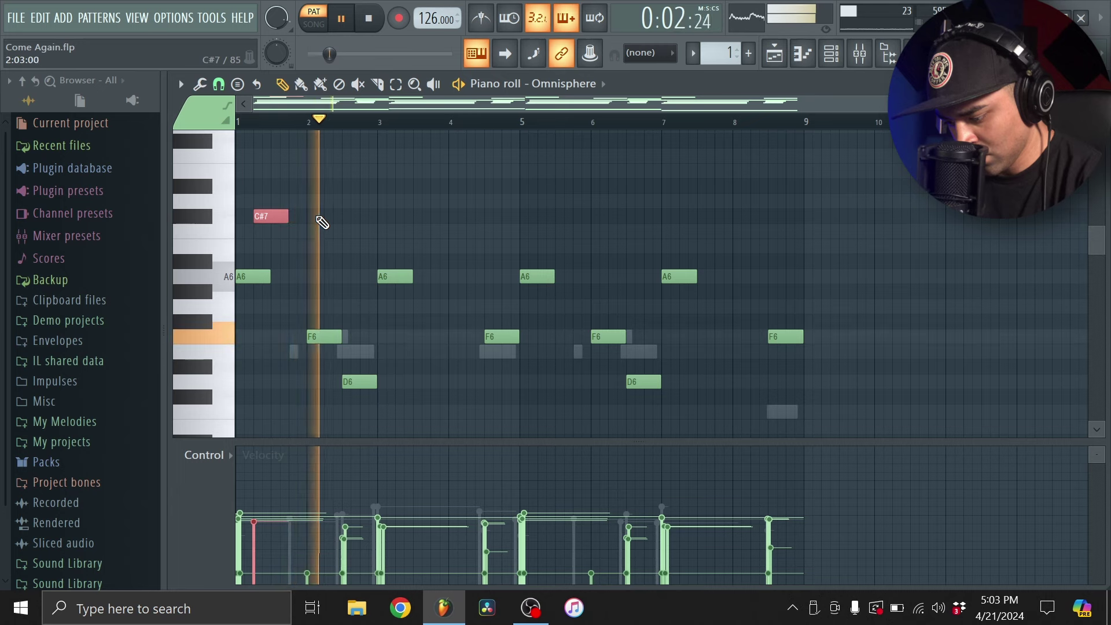
key("space")
key("space")
left_click(298, 153, "ctrl")
key("space")
key("space")
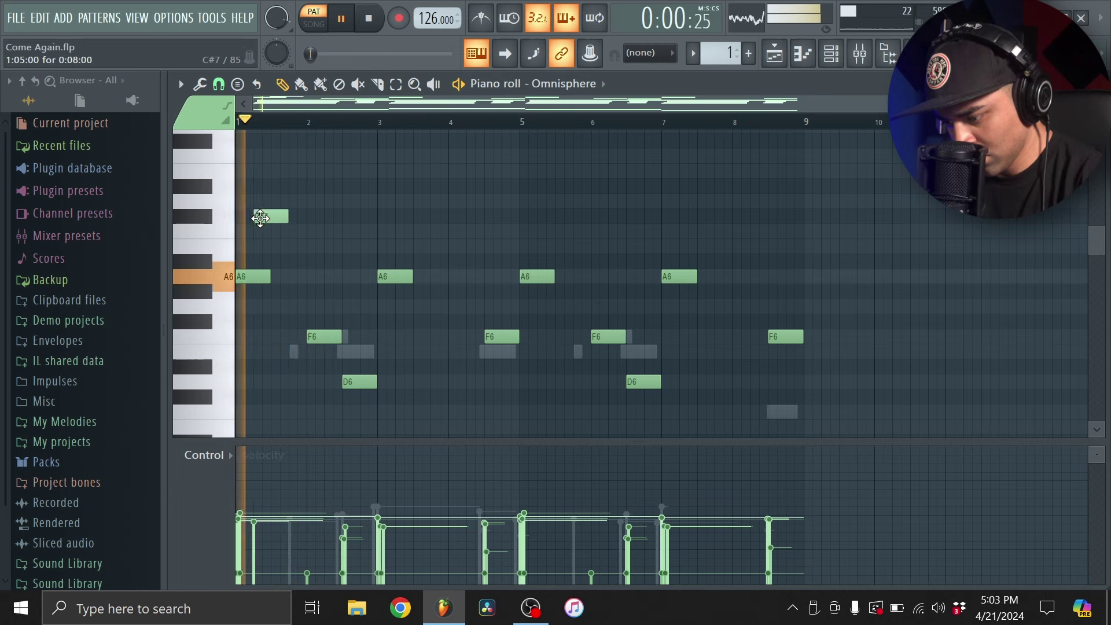
- Shift the C#7 note further into bar 1 and try lower pitches just after it against playback
key("space")
mouse_move(259, 218)
left_mouse_down()
mouse_move(256, 187)
mouse_move(278, 212)
mouse_move(291, 207)
mouse_move(276, 214)
left_mouse_up()
key("space")
key("space")
key("space")
key("space")
left_click(282, 228)
key("space")
key("space")
left_click(289, 245)
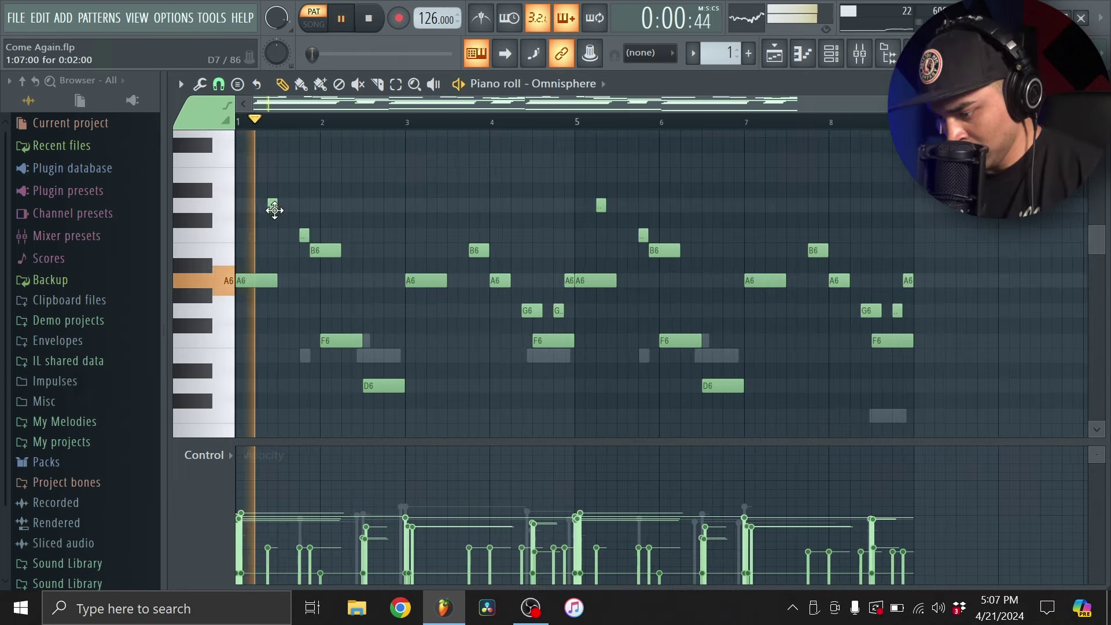
- Delay the D7 notes to 1:09:00 and 5:09:00, and the C7–B6 pairs to start at 2:05:00 and 6:05:00
left_click_drag(274, 209, 285, 209)
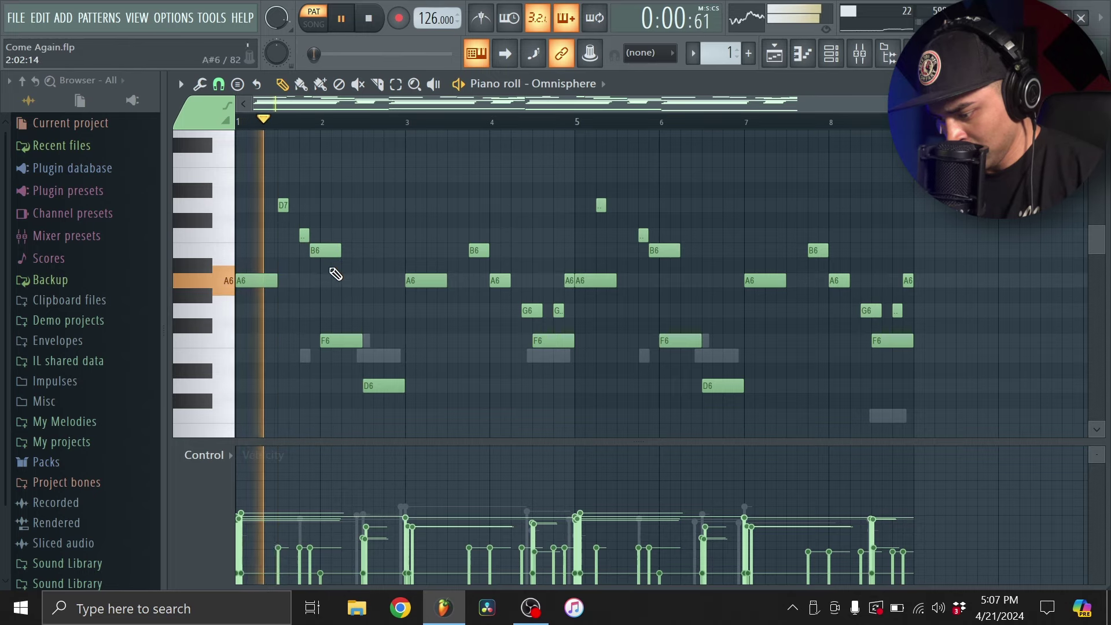
left_click_drag(334, 272, 352, 257)
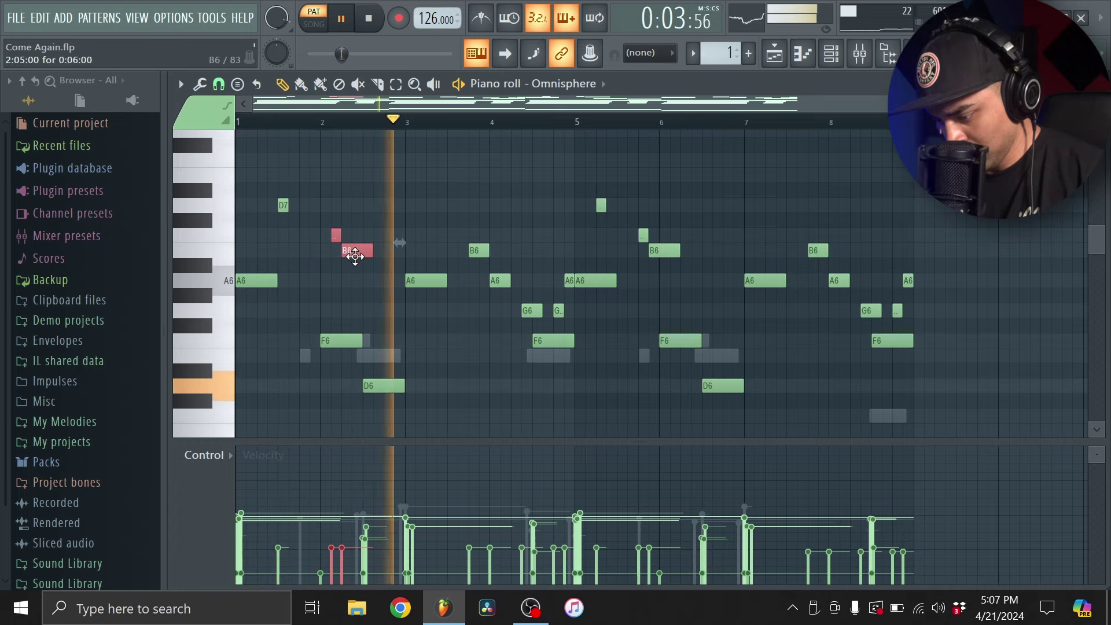
left_click_drag(355, 257, 365, 256)
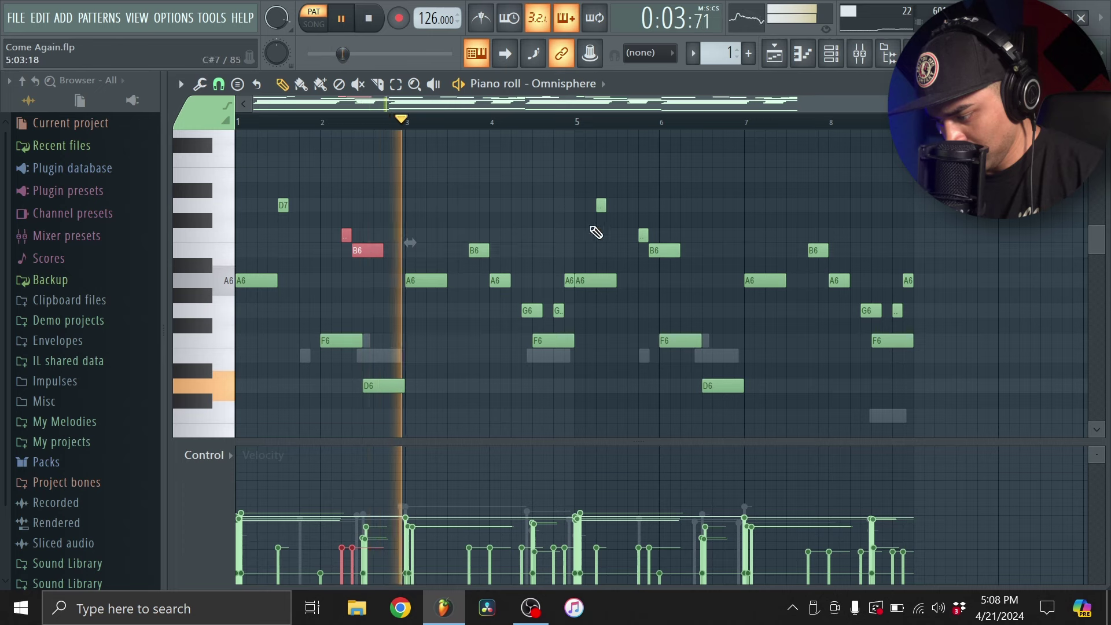
mouse_move(691, 267)
left_mouse_down()
mouse_move(640, 229)
mouse_move(707, 257)
left_mouse_up()
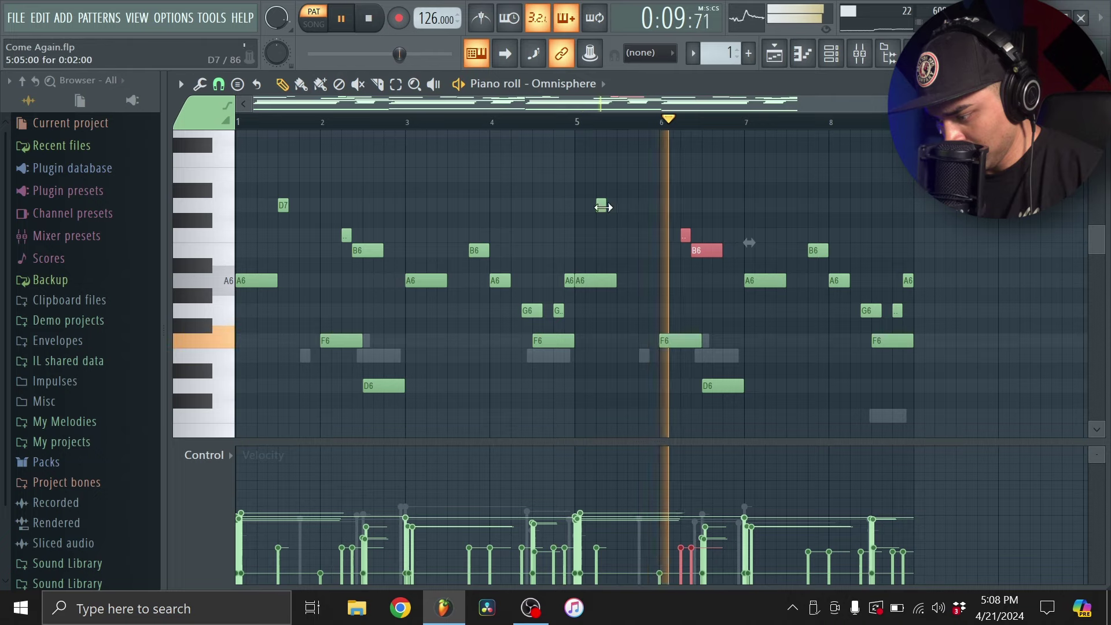
left_click_drag(600, 206, 621, 209)
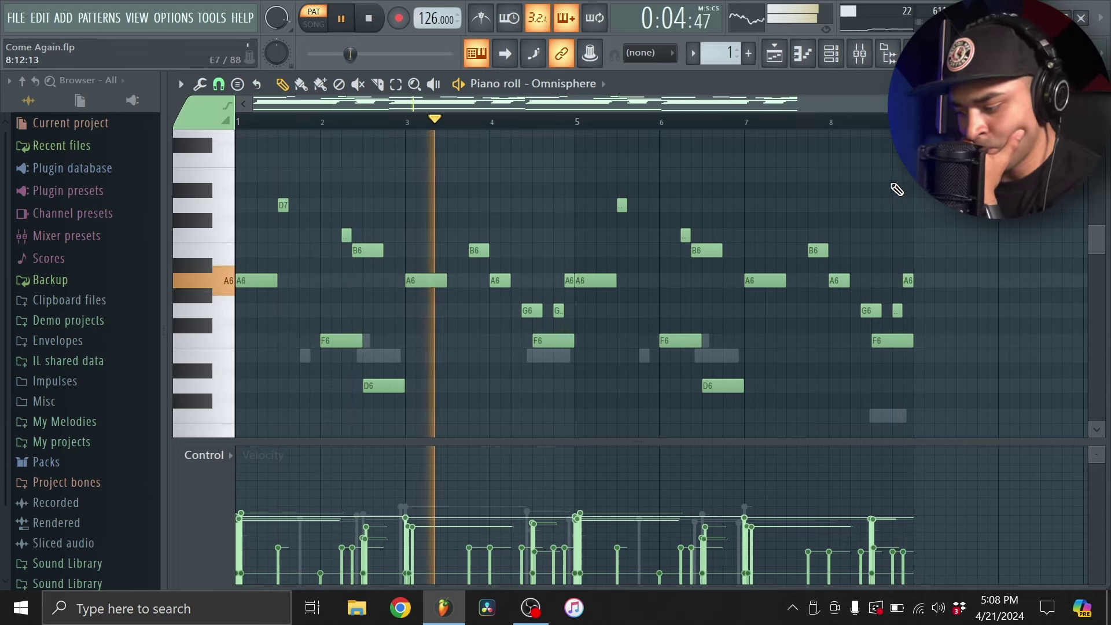
- Return to the mixer, unmute the bells track, and mute the pad and sub bass tracks
left_click(805, 58)
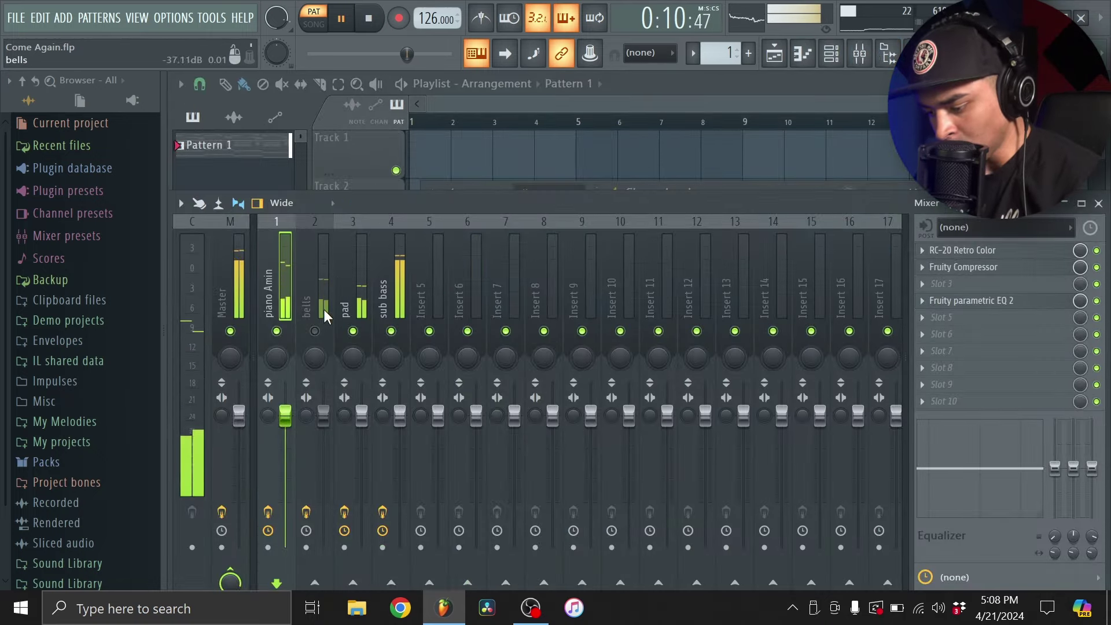
left_click(353, 331)
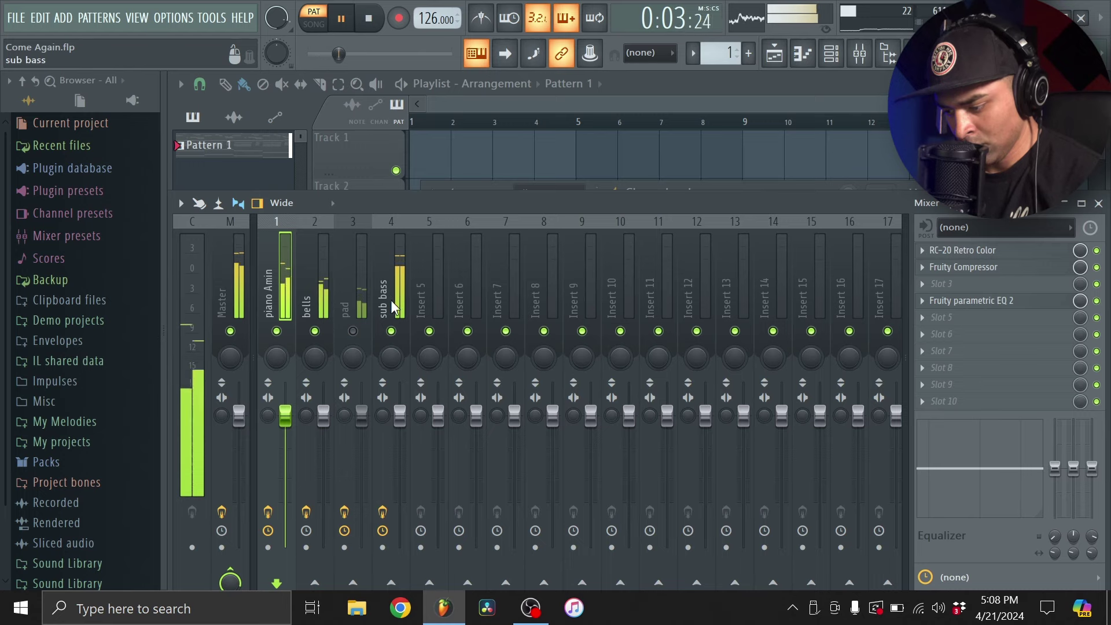
left_click(391, 330)
left_click(860, 58)
left_click(839, 58)
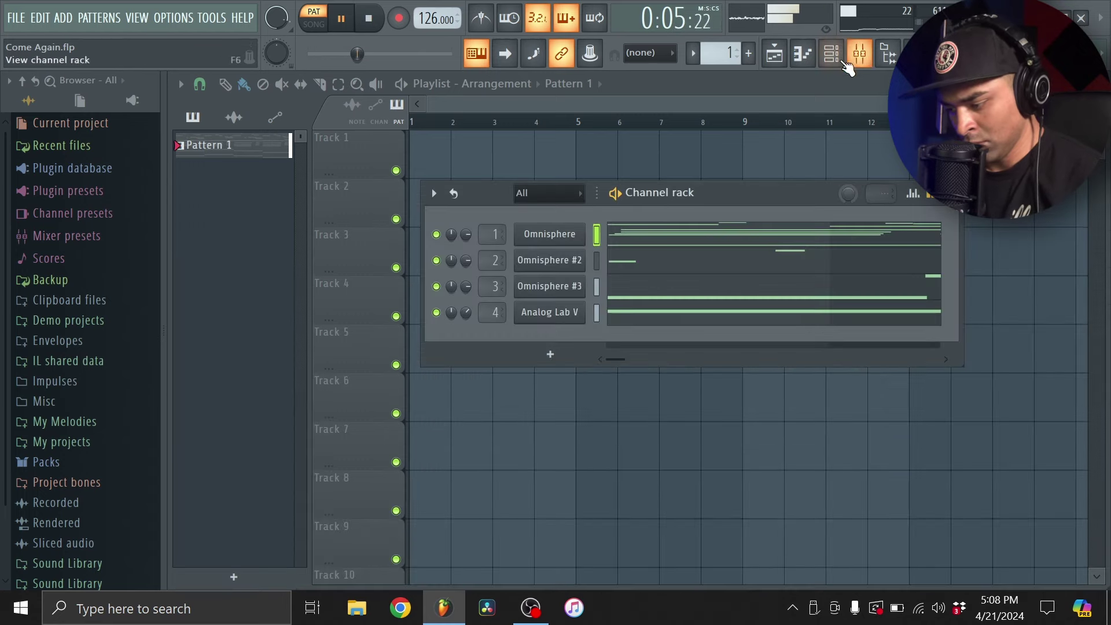
left_click(865, 56)
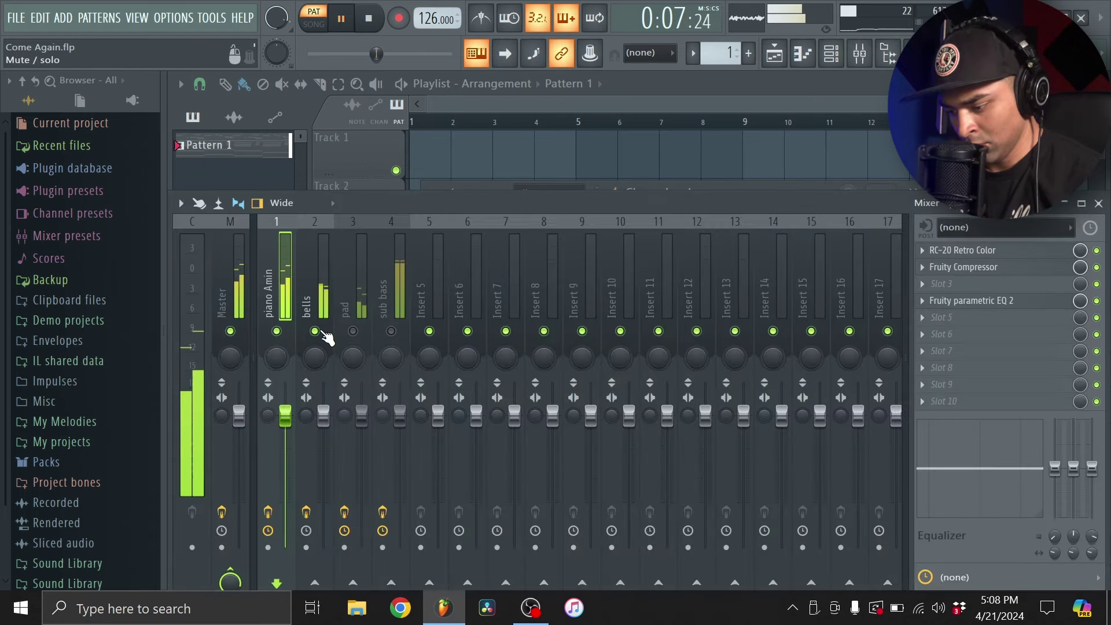
- Mute the bells track in the mixer, then bring back the channel rack and place it higher in the workspace
left_click(850, 60)
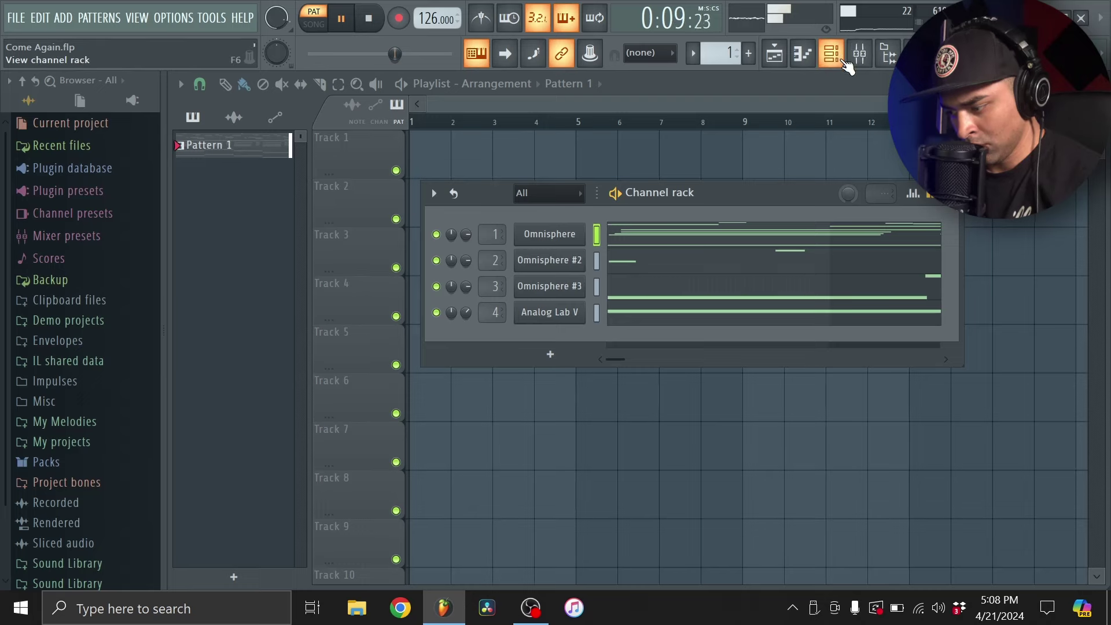
left_click(855, 58)
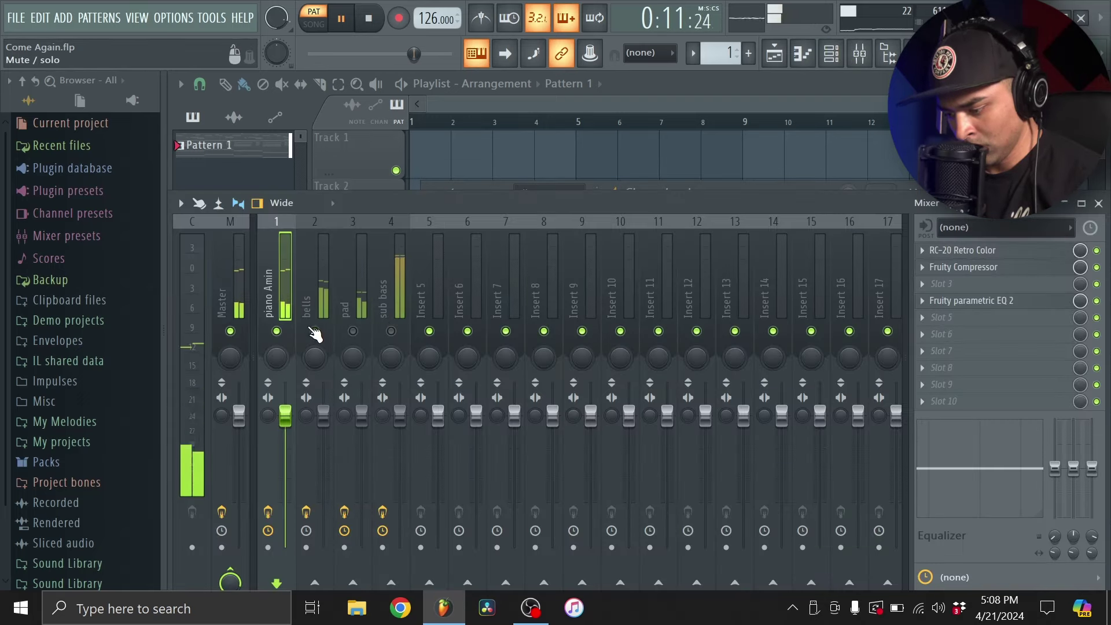
left_click(860, 58)
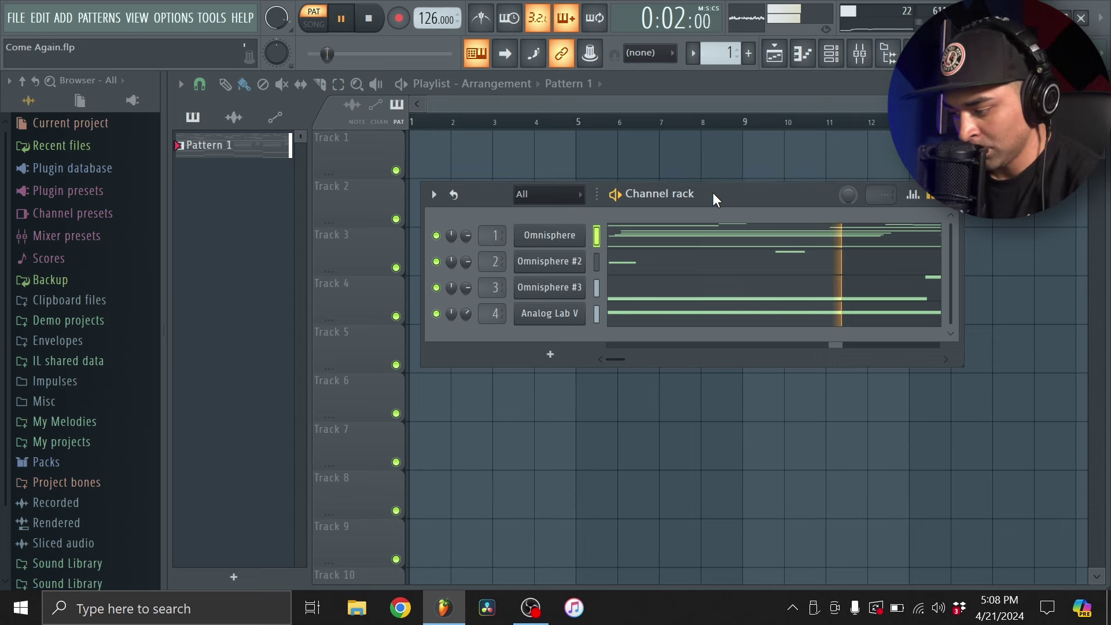
left_click_drag(714, 194, 710, 145)
- Add Cashtro_808_Brand_New_C from the 808s folder of the Cashtro drum kit in the Sound Library as a new channel
scroll(84, 466, "down", 1)
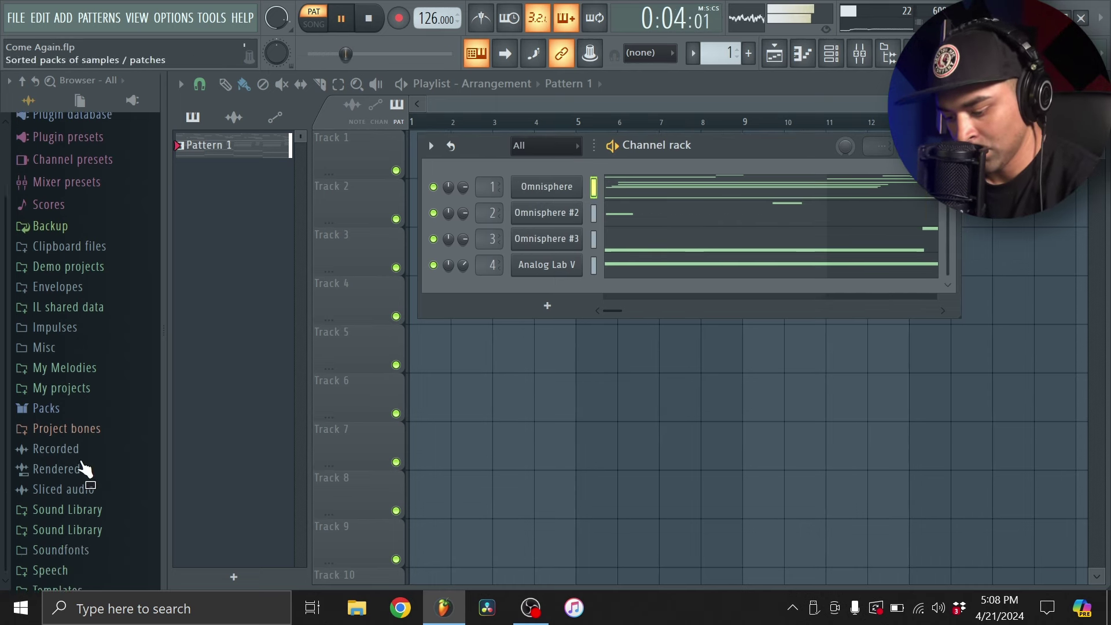
left_click(84, 498)
scroll(68, 421, "down", 3)
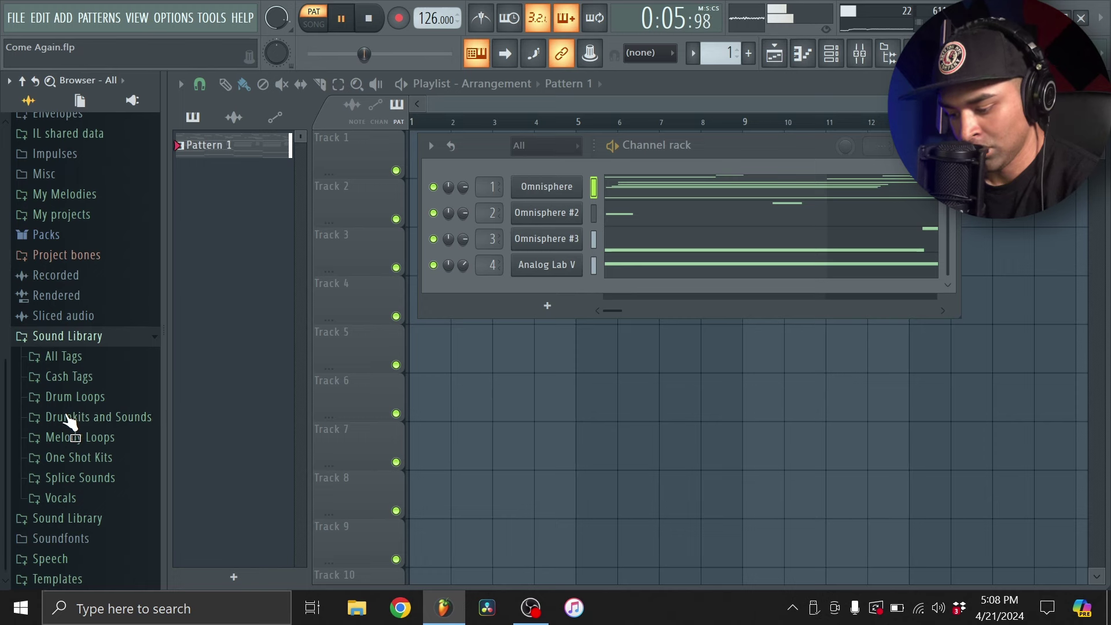
left_click(70, 418)
scroll(93, 358, "down", 5)
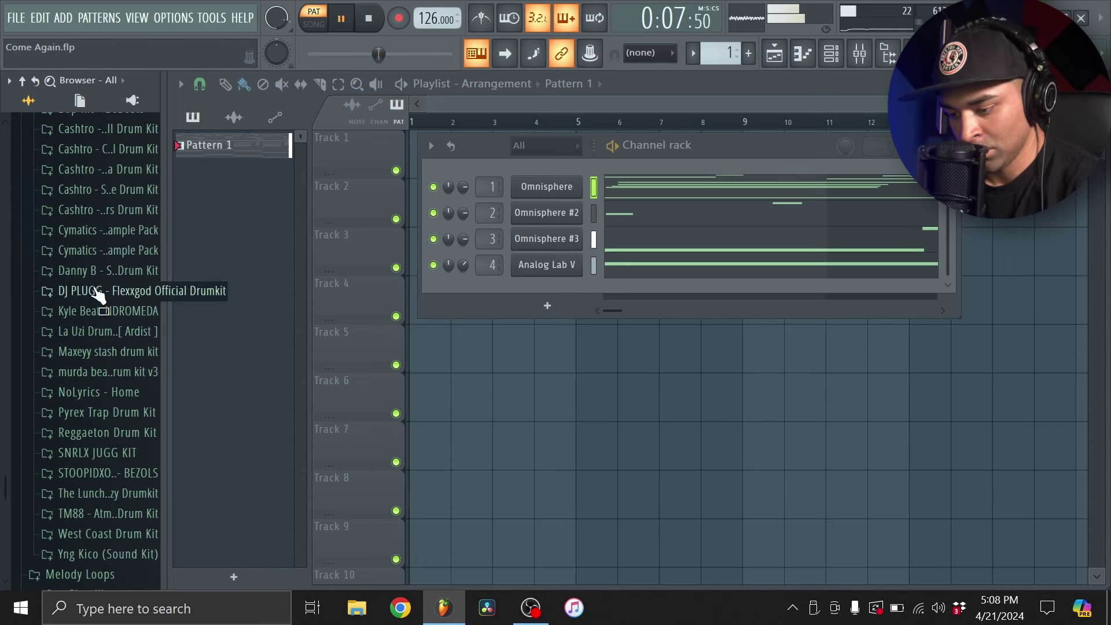
left_click(116, 150)
left_click(82, 169)
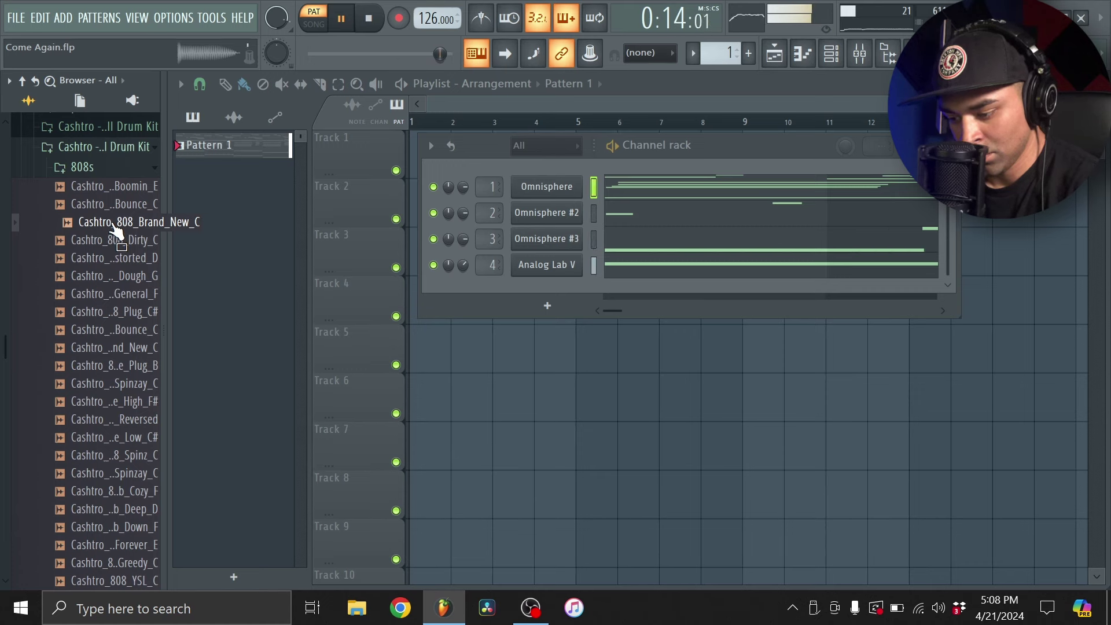
left_click_drag(114, 230, 547, 289)
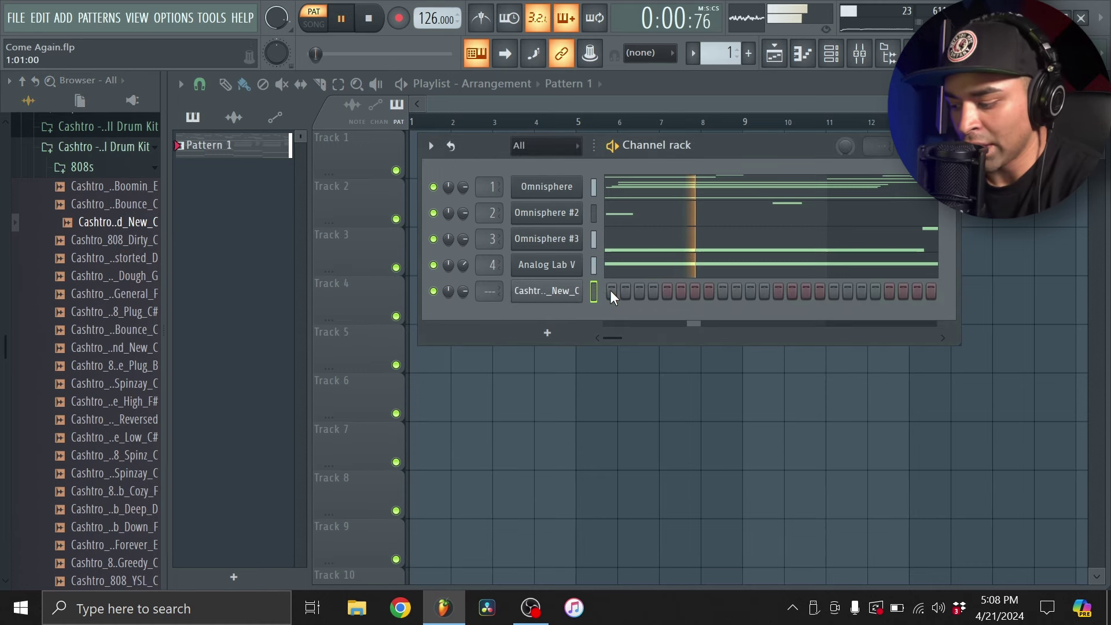
- Inspect the 808 channel's miscellaneous and sample settings in its sampler window
left_click(573, 296)
left_click(399, 280)
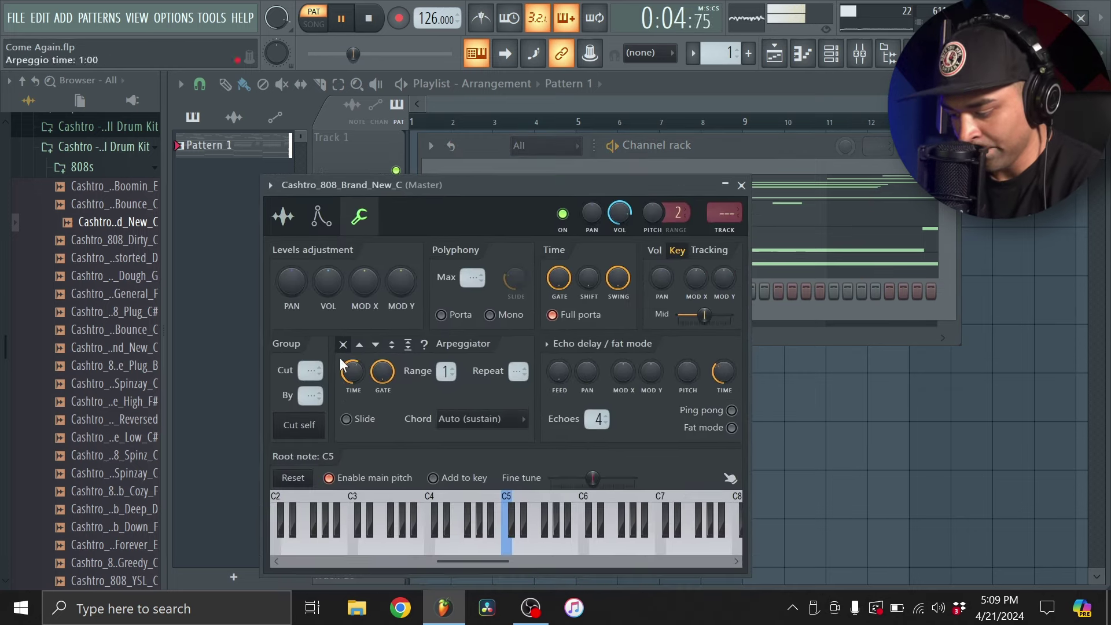
left_click(282, 217)
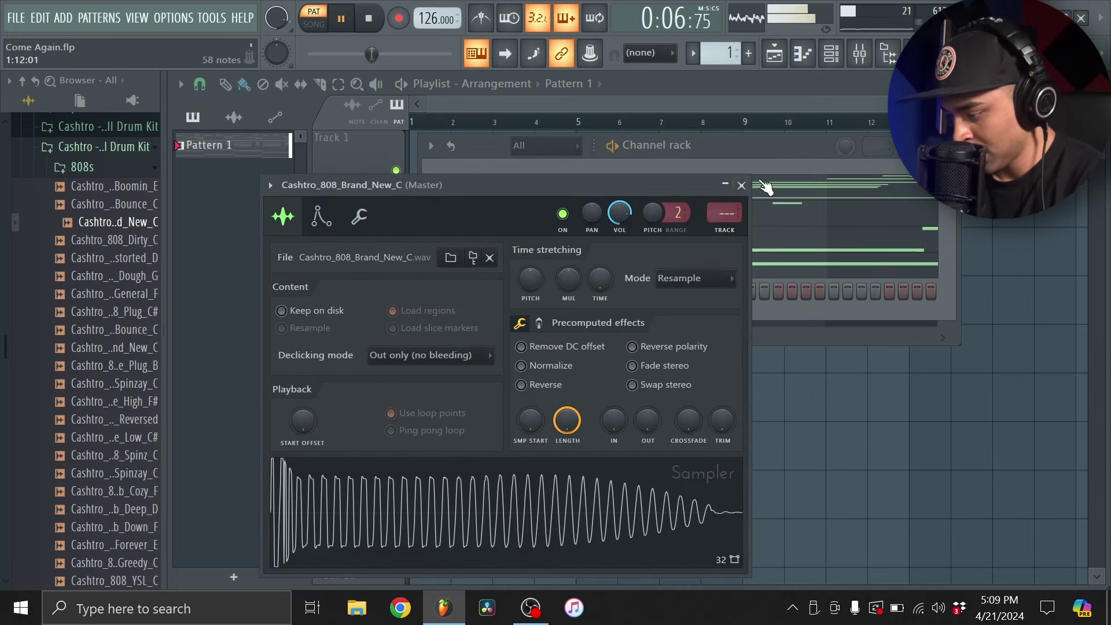
left_click(741, 185)
- Place 808 notes A3, C4, A3 and F3 at the starts of bars 1, 3, 5 and 7
left_click(723, 289)
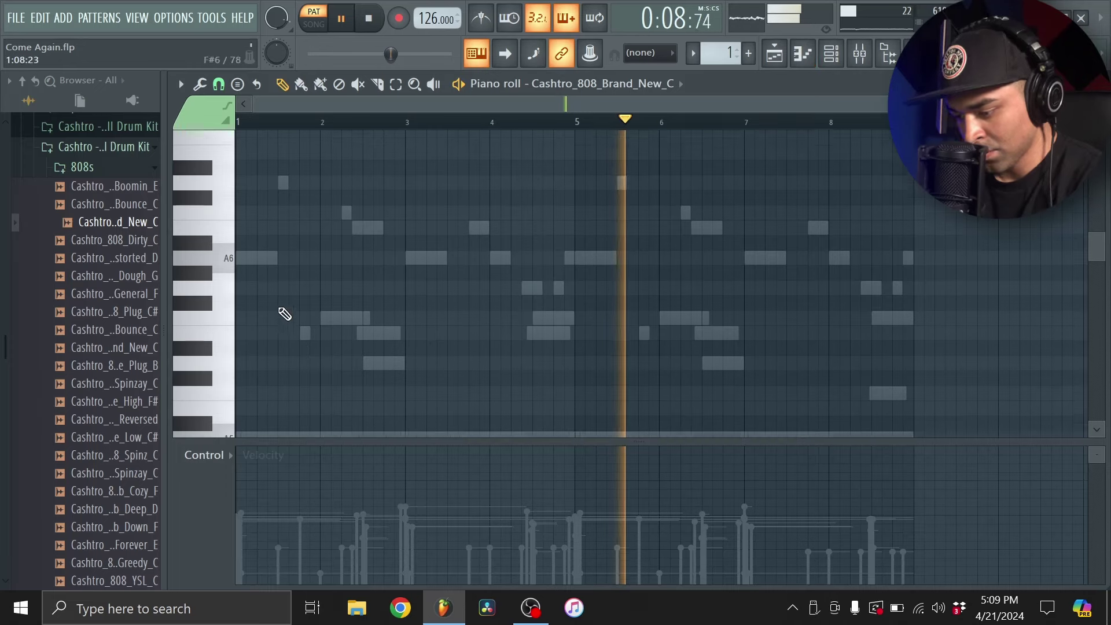
scroll(270, 294, "down", 10)
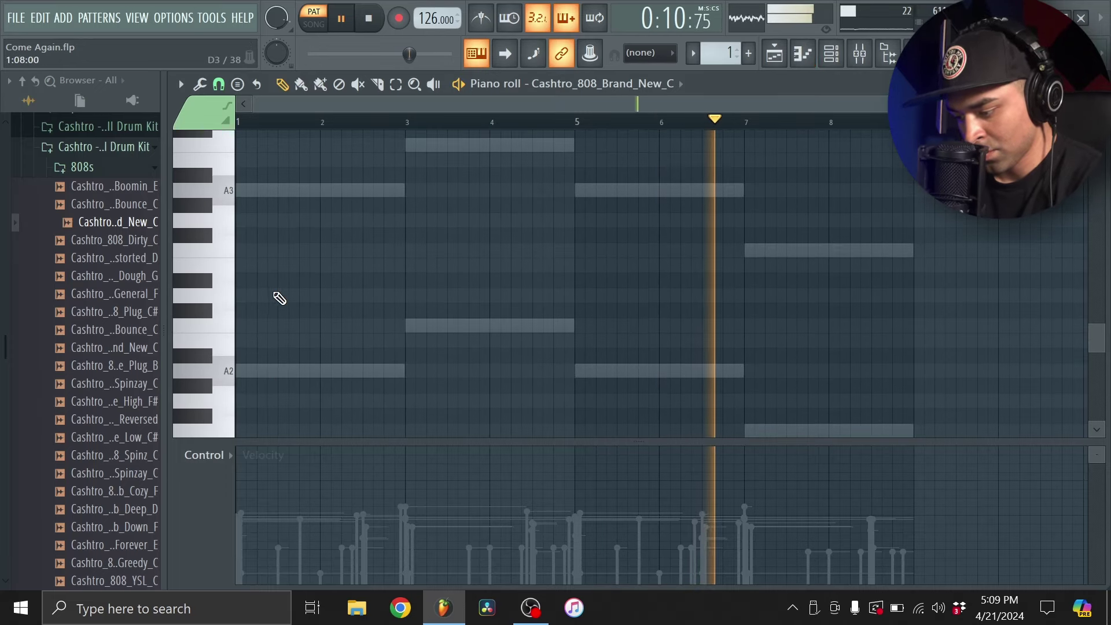
scroll(324, 199, "up", 3)
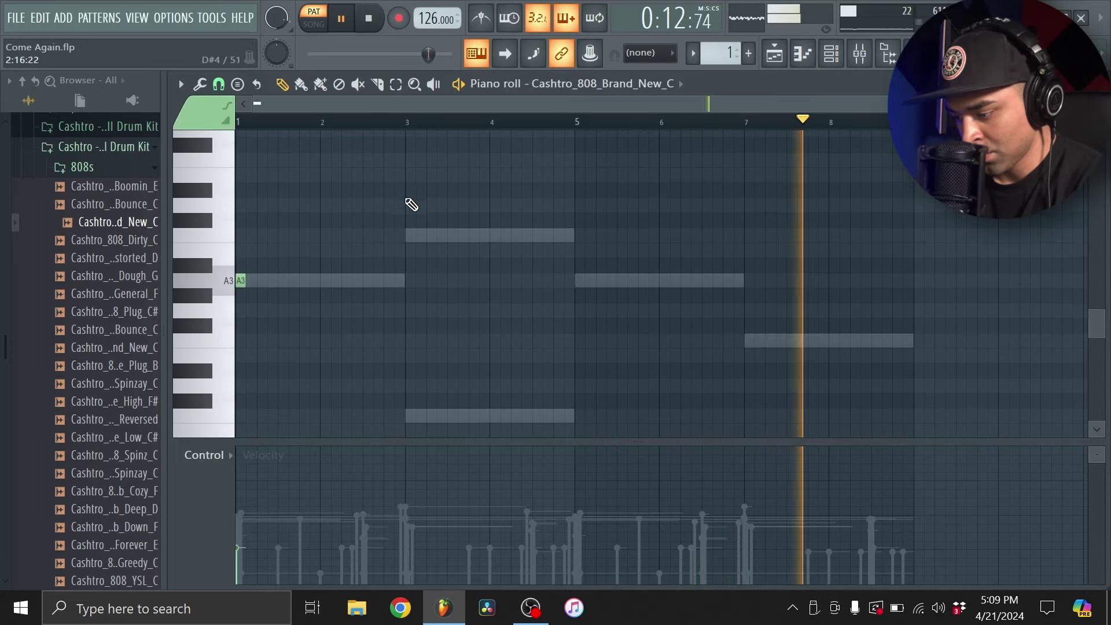
left_click(411, 236)
left_click(580, 280)
left_click(749, 340)
- Raise the 808 notes two octaves and set all their velocities to maximum
key("ctrl+Up")
key("ctrl+Up")
scroll(746, 324, "up", 7)
left_click_drag(237, 448, 758, 449)
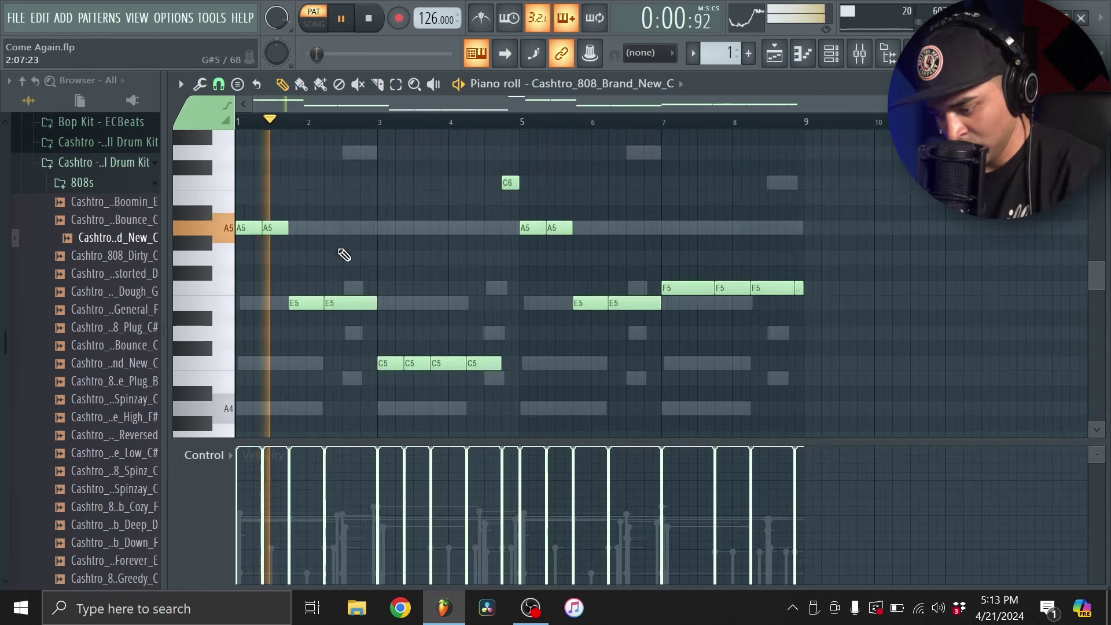
- Lower the two A5 notes in bar 1 by one octave to A4 and replay the part from the beginning
left_click_drag(339, 250, 248, 184)
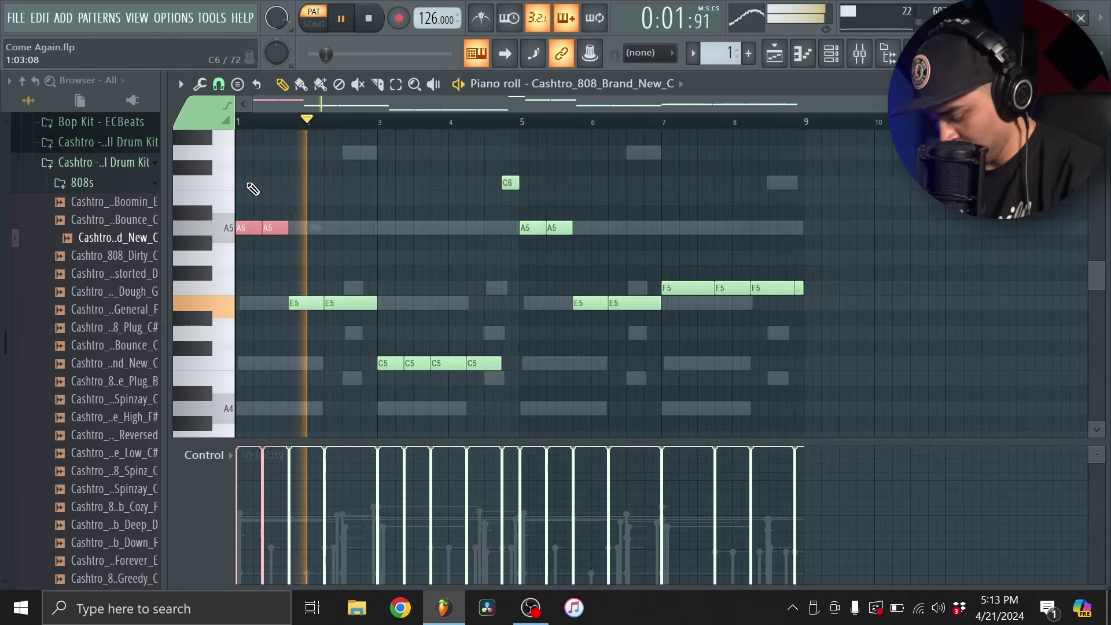
key("ctrl+Down")
key("space")
key("space")
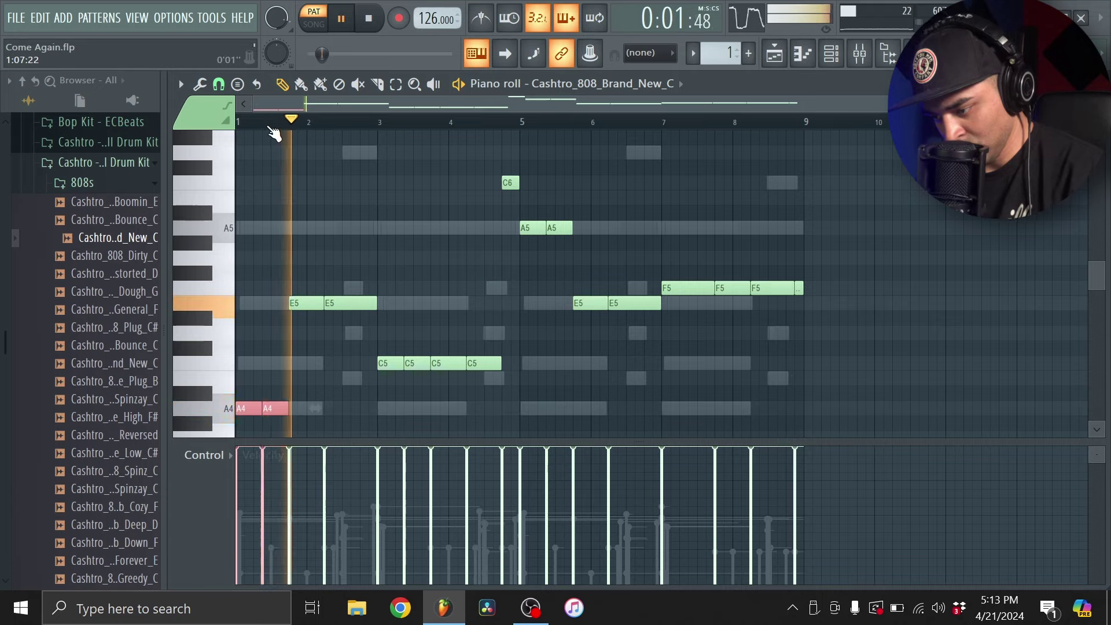
left_click(273, 193)
- Lower the C6 note at the end of bar 4 and the two A5 notes in bar 5 by one octave
left_click_drag(622, 267, 509, 176)
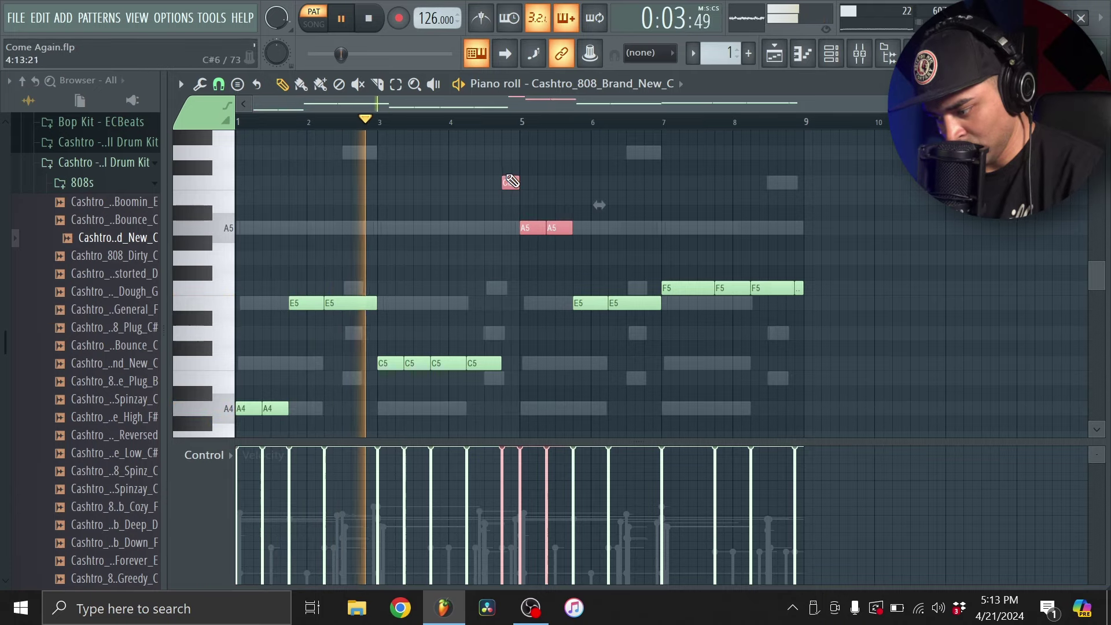
key("ctrl+Down")
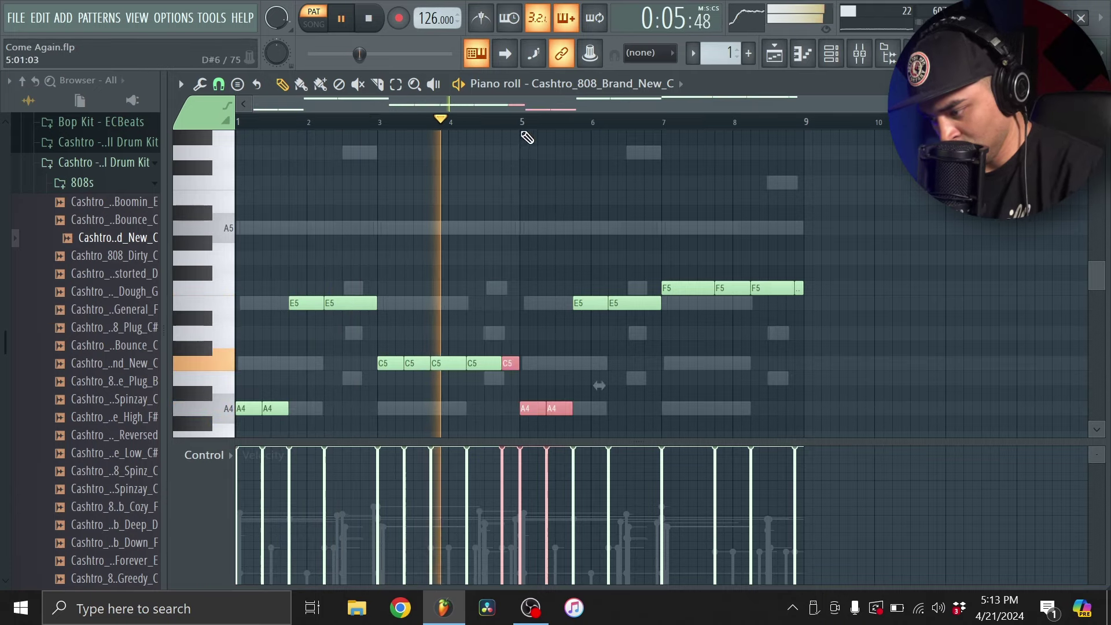
left_click(590, 173)
- Delete the second C5 note in bar 3 and lengthen the first C5 to fill the gap
scroll(743, 330, "down", 2)
scroll(743, 330, "down", 3)
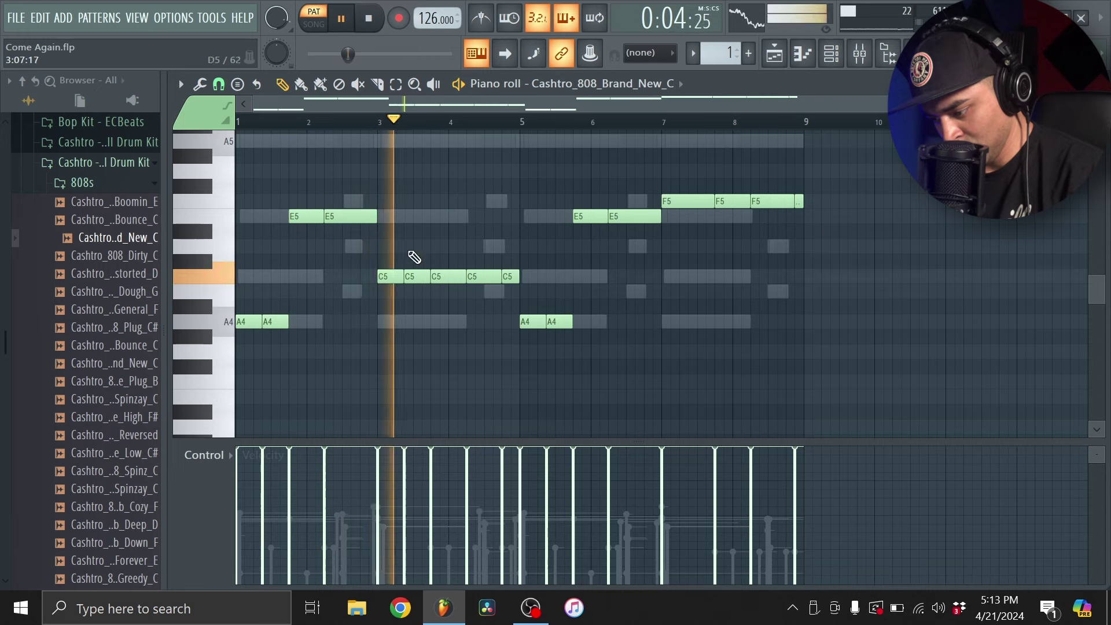
right_click(413, 277)
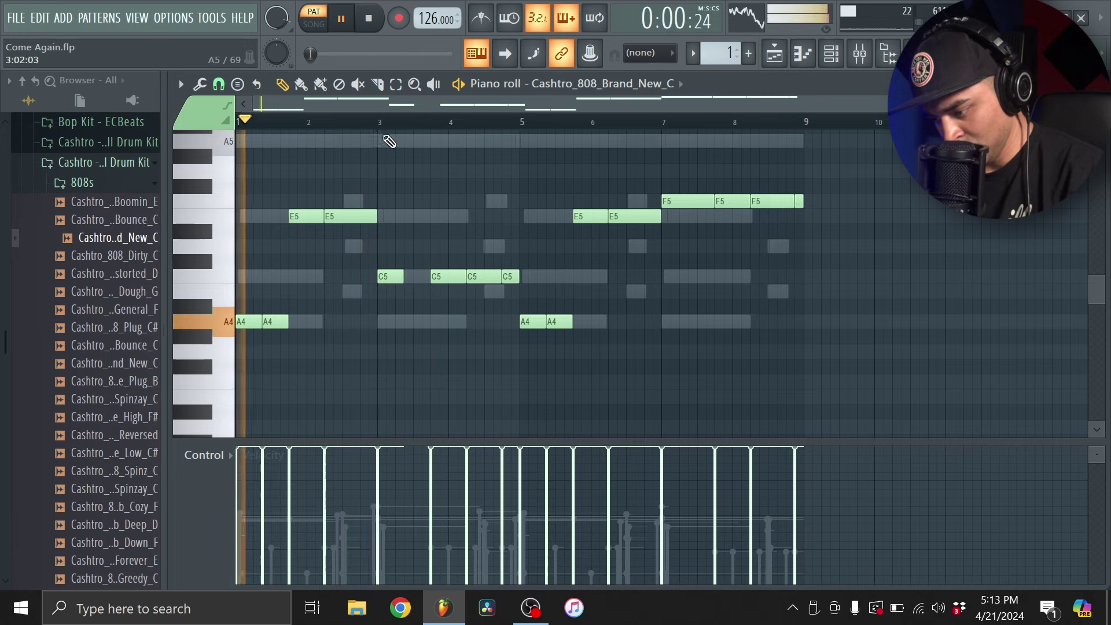
left_click_drag(403, 276, 429, 278)
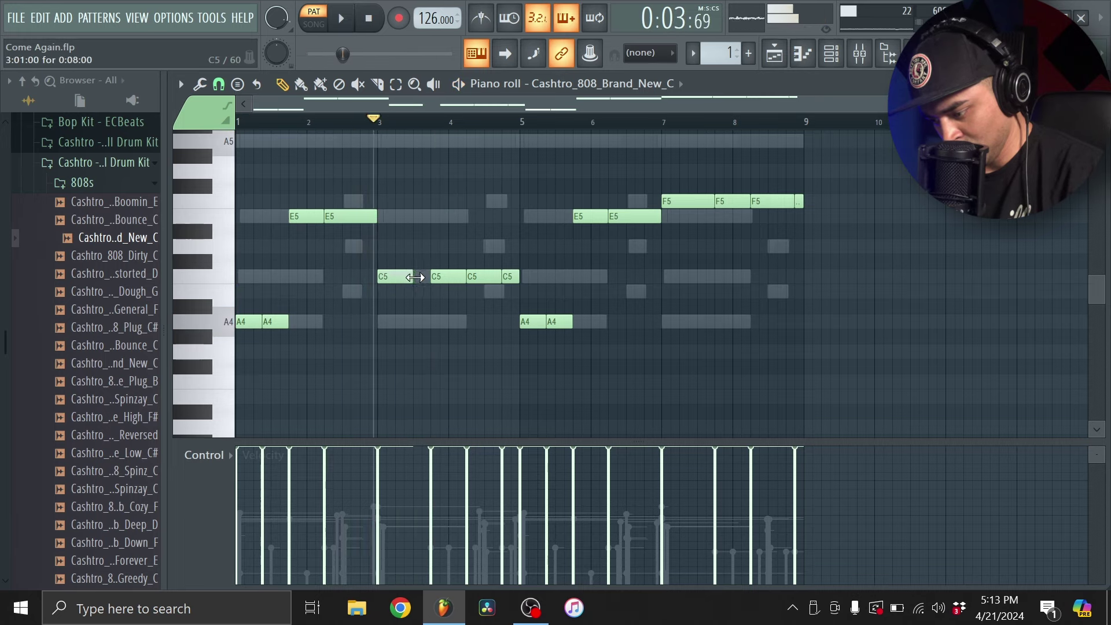
- Shorten the C5 note in bar 4, start the following C5 earlier and add another short C5 at the bar's end
scroll(471, 278, "up", 4)
left_click_drag(561, 357, 535, 357)
left_click_drag(578, 357, 552, 357)
left_click(599, 358)
scroll(638, 310, "down", 4)
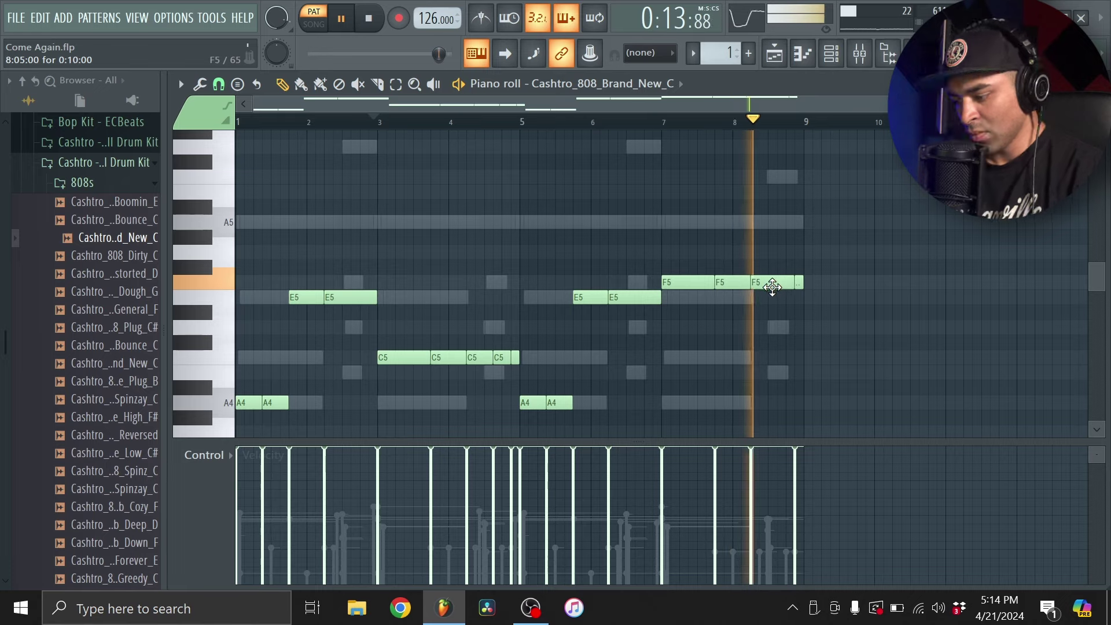
- Replay from bar 7, delete the second F5 note and extend the first F5 to a length of 1:04:00
left_click(684, 118)
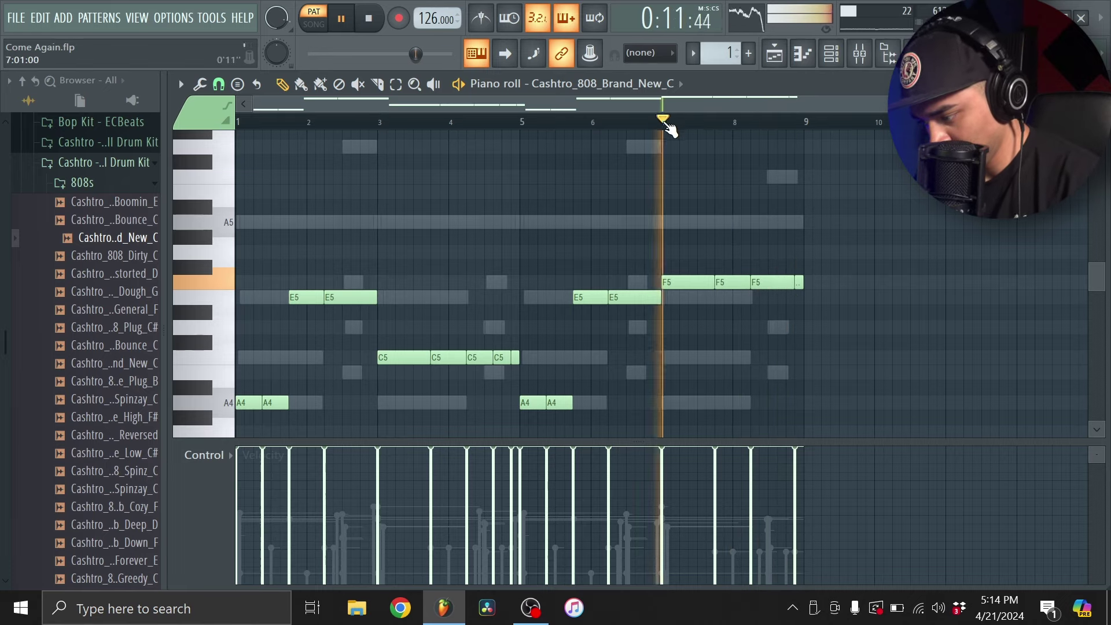
right_click(726, 284)
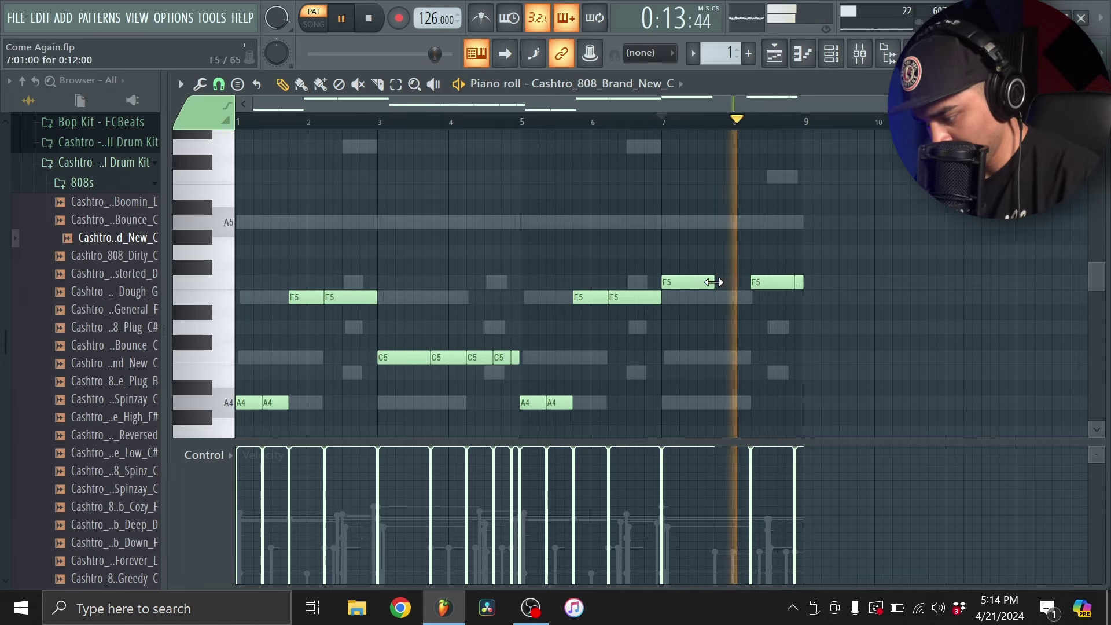
left_click_drag(715, 282, 744, 287)
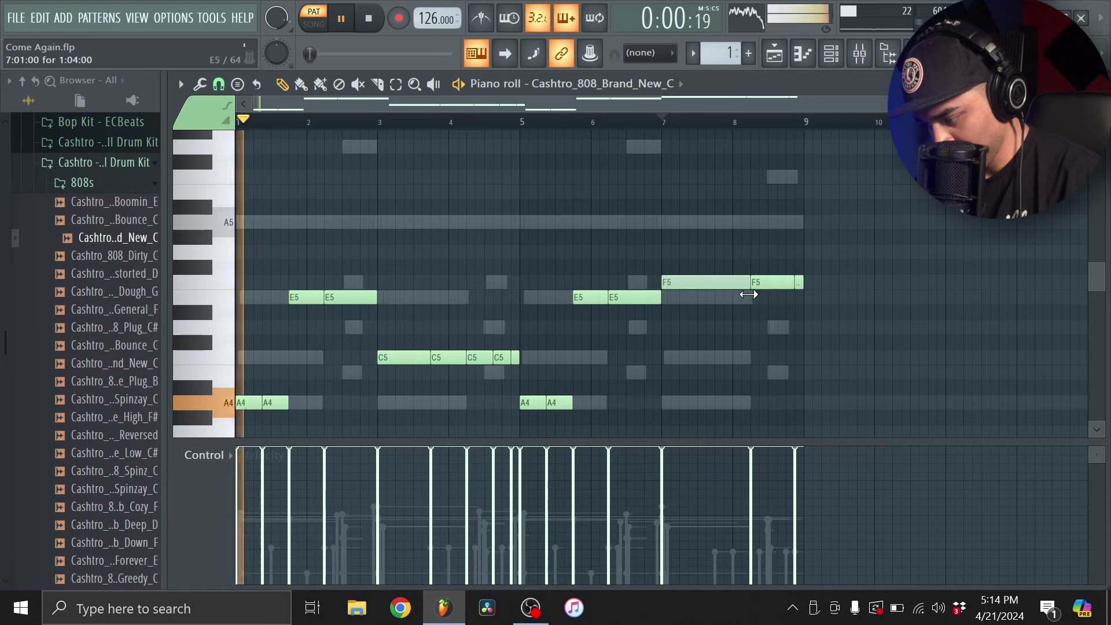
- Delete the second C5 note of the bar 3–4 run and stretch the first C5 up to the next one
right_click(450, 358)
left_click_drag(430, 357, 470, 376)
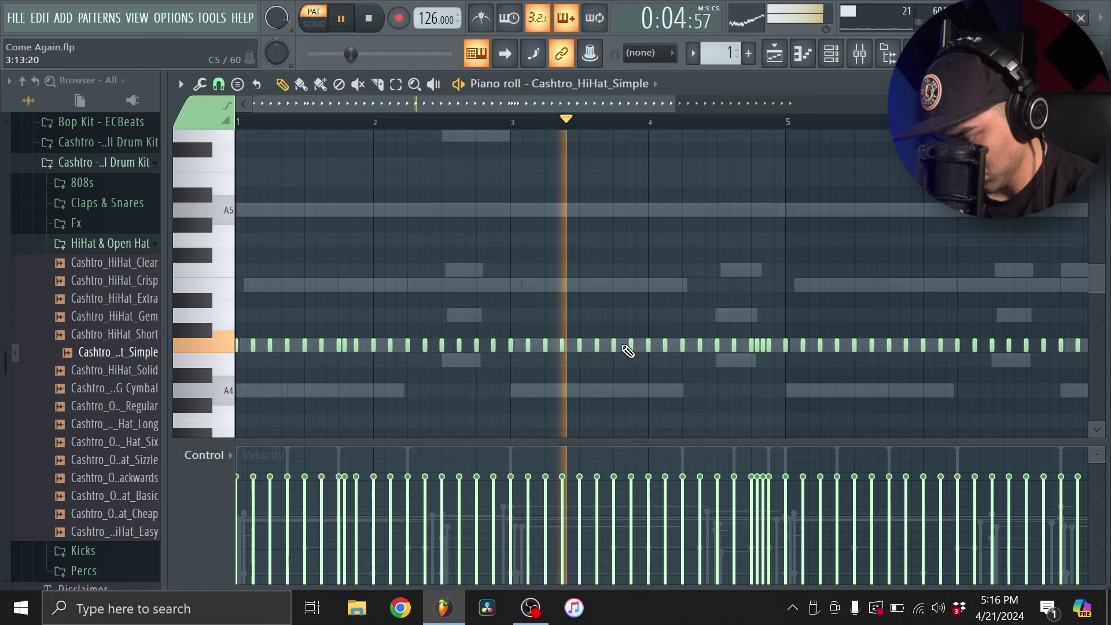
- Remove the hi-hat notes from bar 5 onward and duplicate the first four bars of hi-hats after themselves
scroll(647, 363, "down", 1)
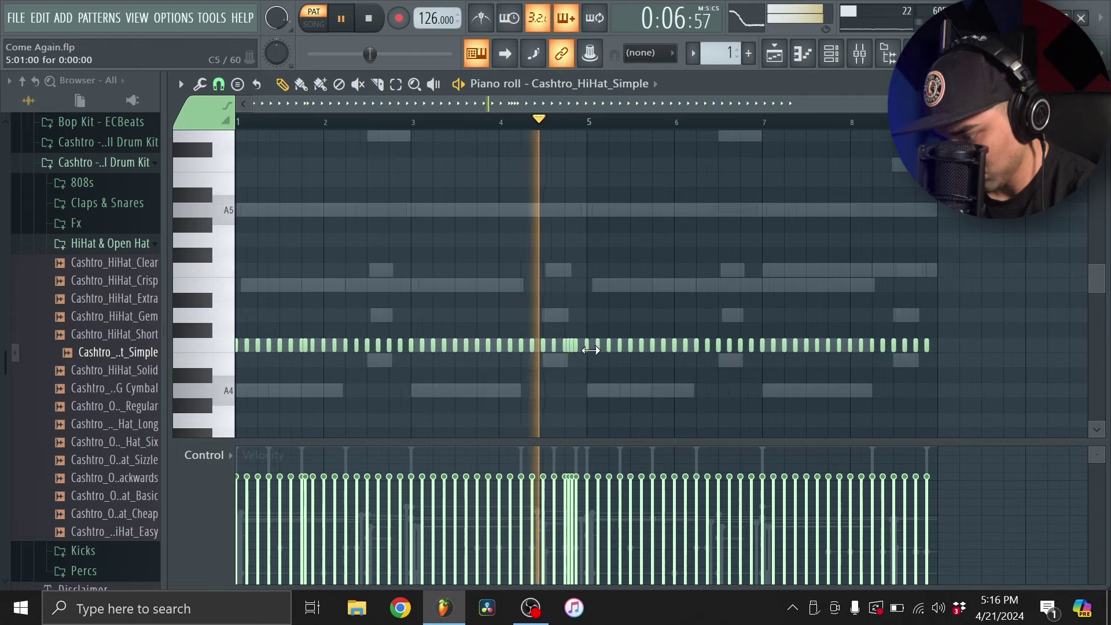
mouse_move(589, 349)
left_mouse_down()
mouse_move(895, 367)
mouse_move(724, 359)
mouse_move(758, 350)
left_mouse_up()
key("ctrl+a")
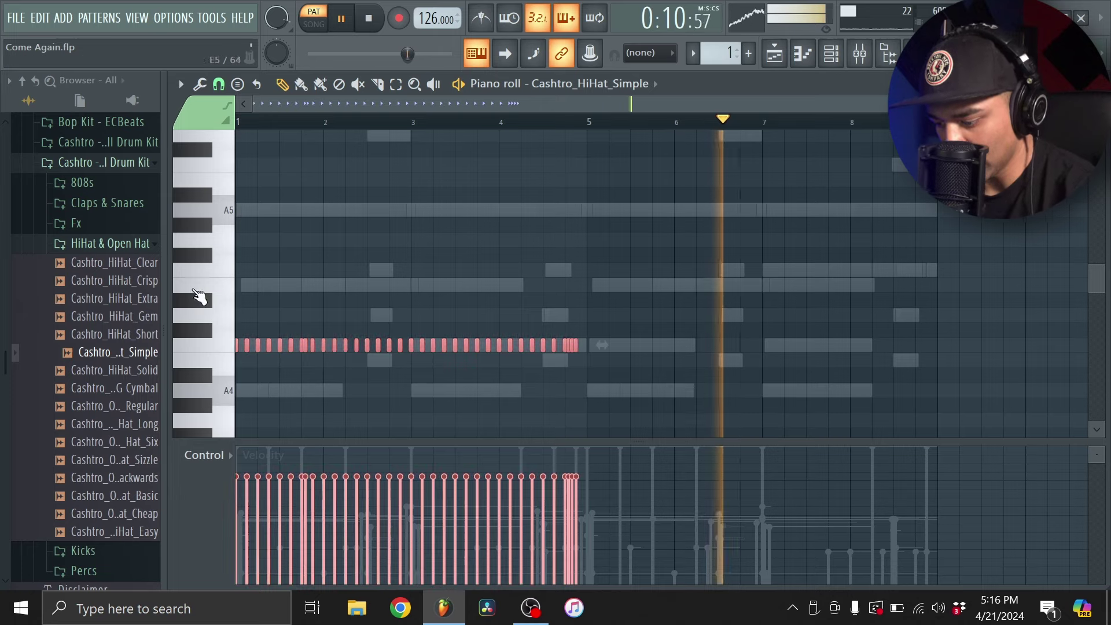
key("ctrl+b")
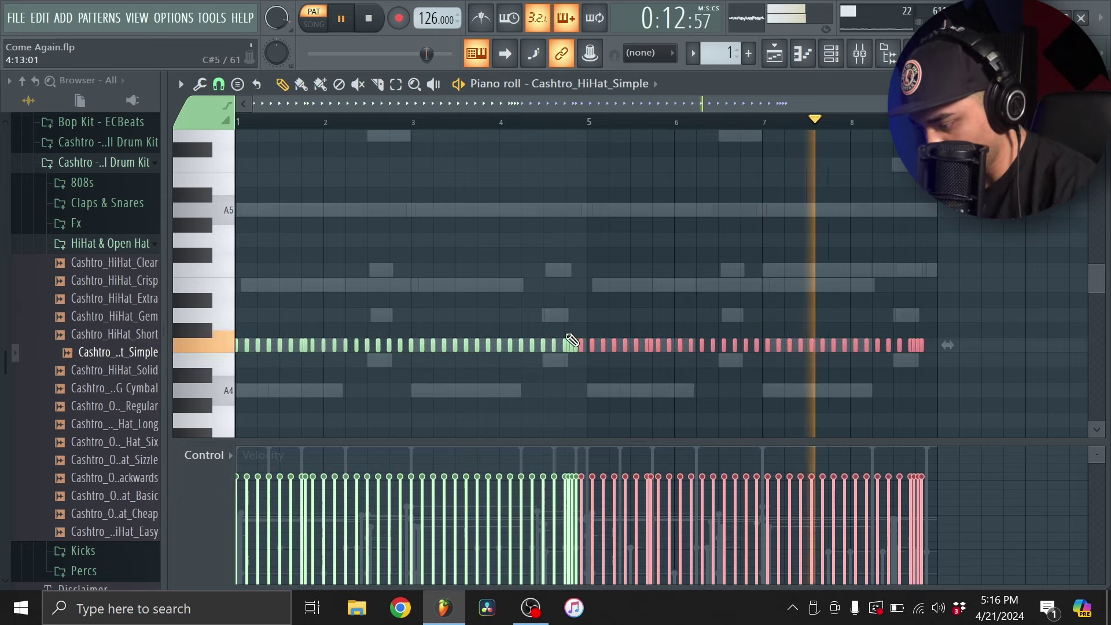
- Shift the duplicated hi-hat notes so they start exactly on bar 5 and check the pattern through bar 8
scroll(608, 348, "up", 3)
left_click_drag(603, 343, 656, 426)
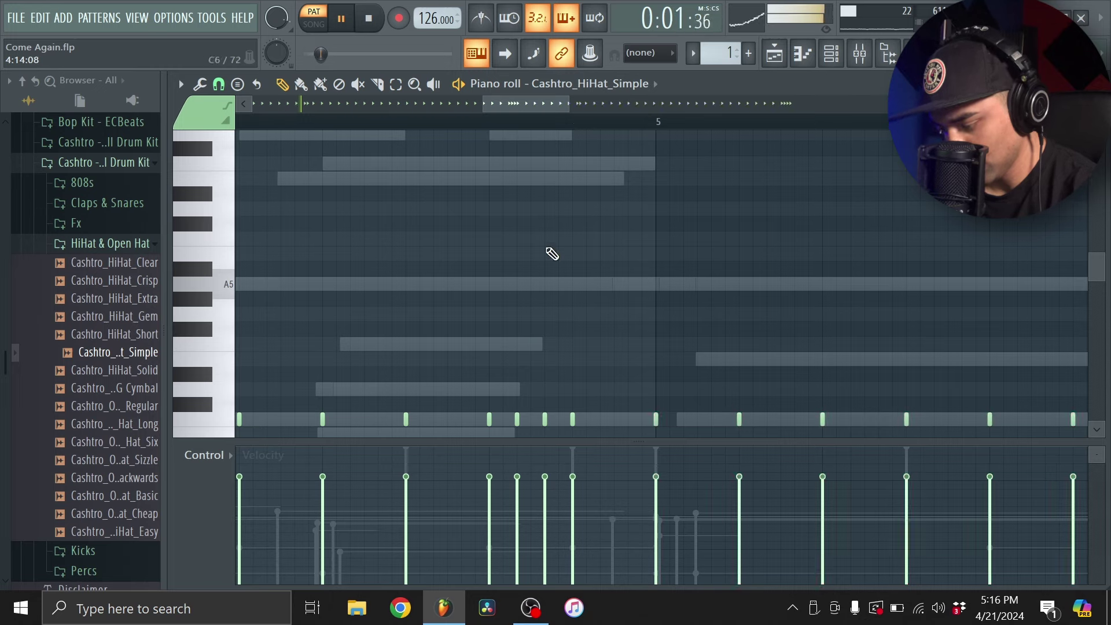
scroll(549, 260, "down", 3)
scroll(688, 290, "down", 3)
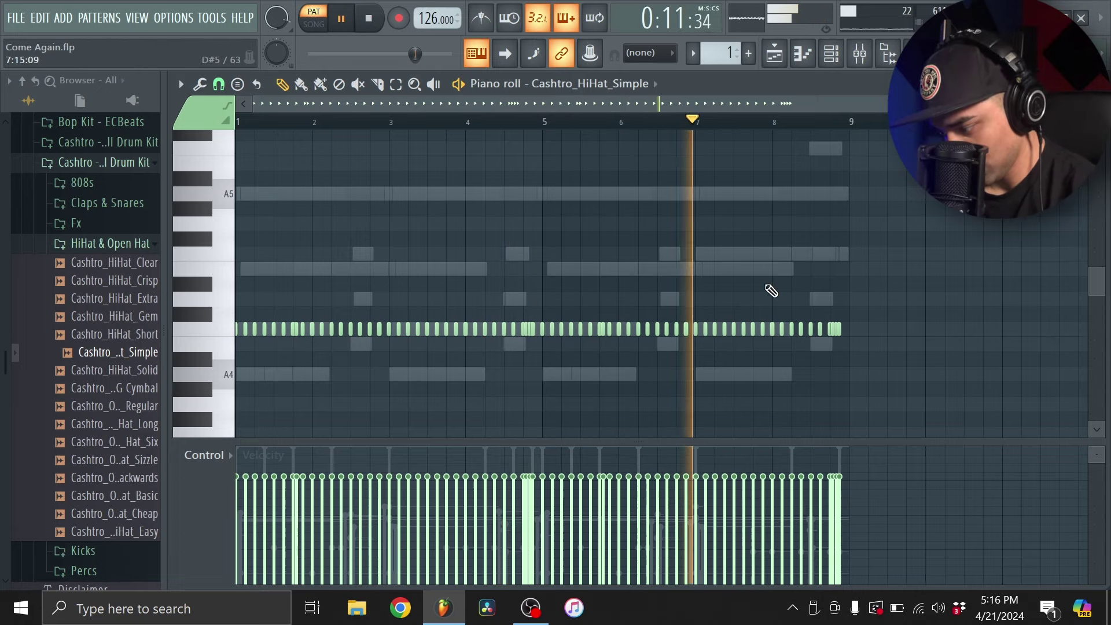
scroll(771, 290, "up", 2)
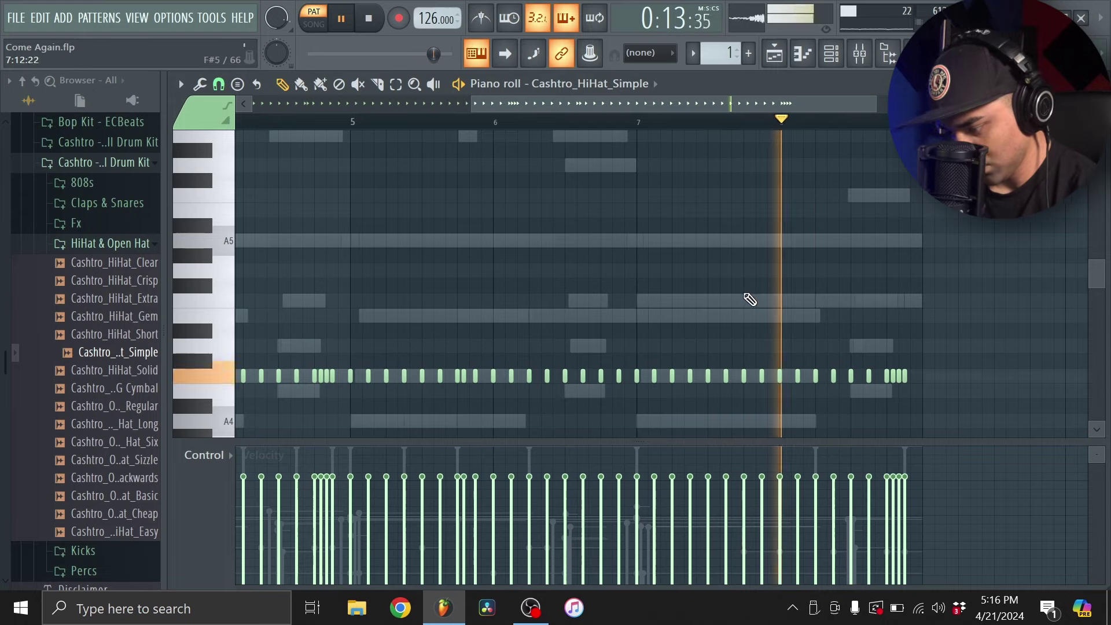
scroll(744, 300, "down", 2)
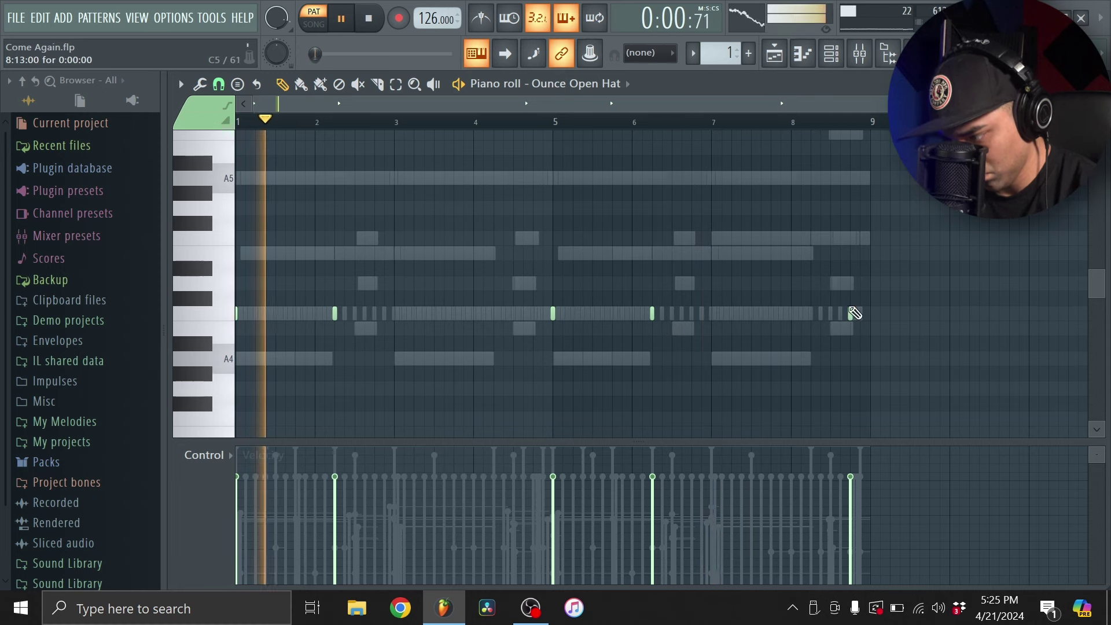
- Replay from bar 7 and move the last Ounce Open Hat note to 8:15:00
left_click(717, 122)
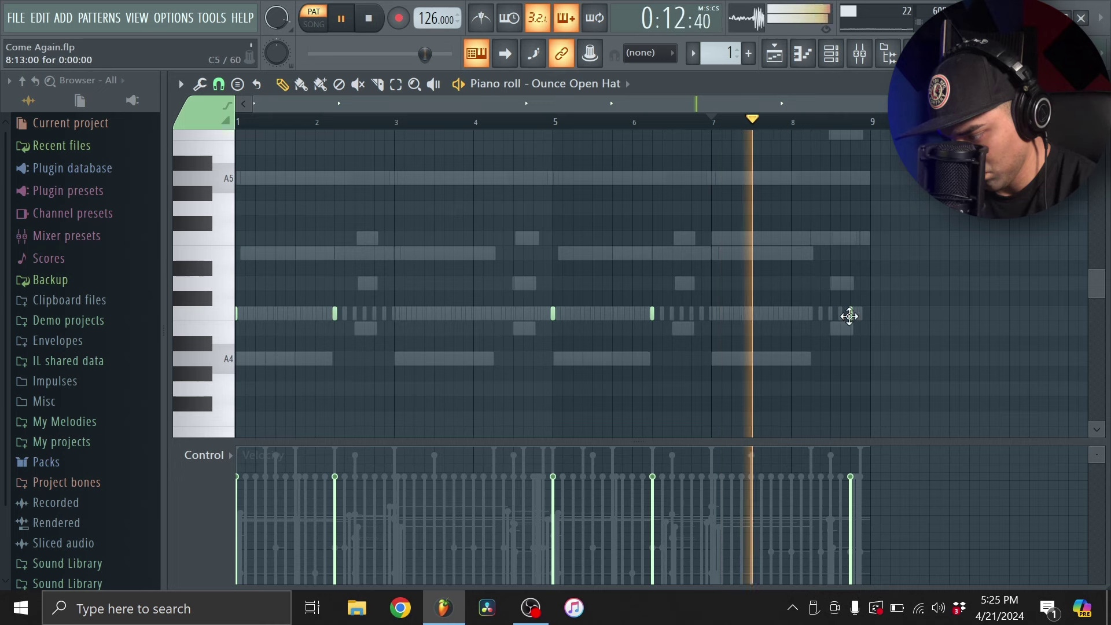
left_click_drag(849, 315, 858, 318)
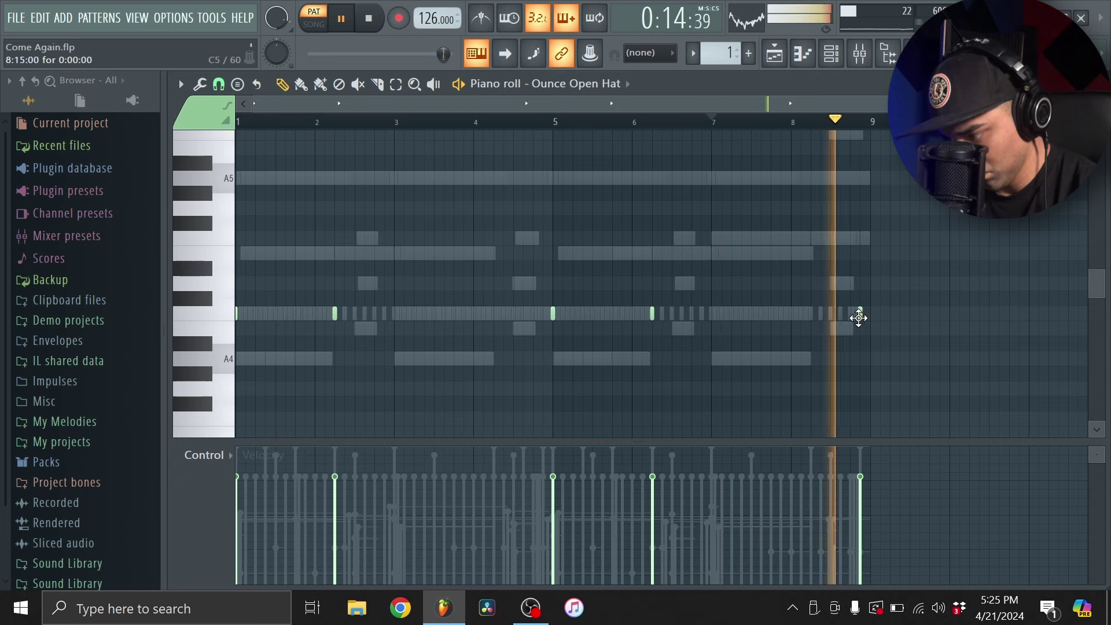
- Delete the last Ounce Open Hat note at the end of bar 8 and restart playback from bar 7
right_click(859, 318)
key("space")
key("space")
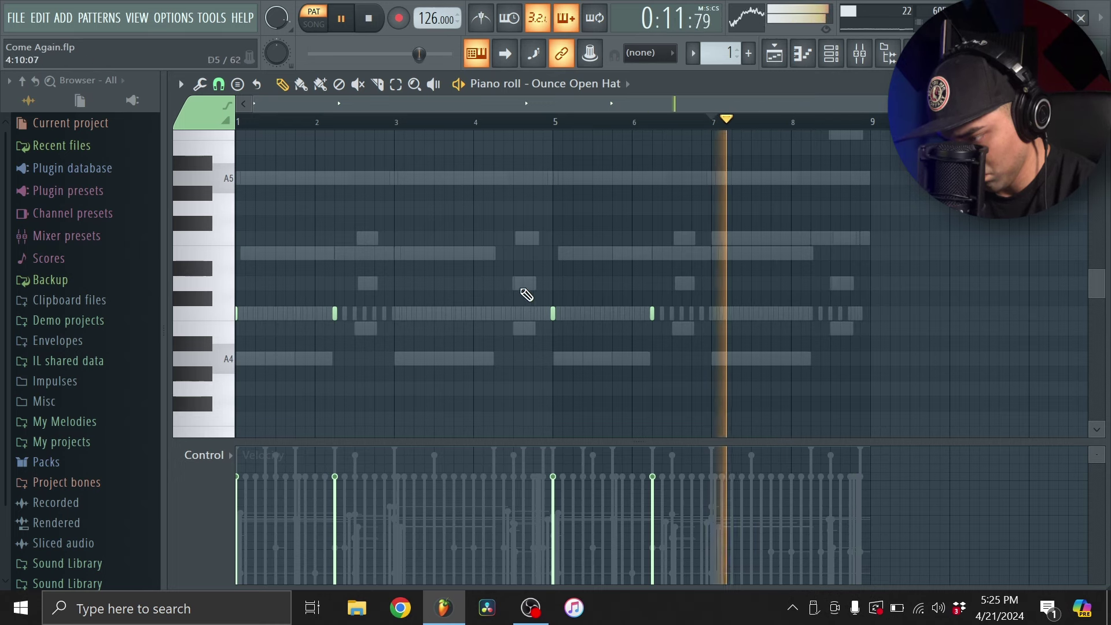
- Try an extra Ounce Open Hat note on C5 at 4:13:00, audition it from bar 3, and delete it
left_click(398, 122)
left_click(534, 316)
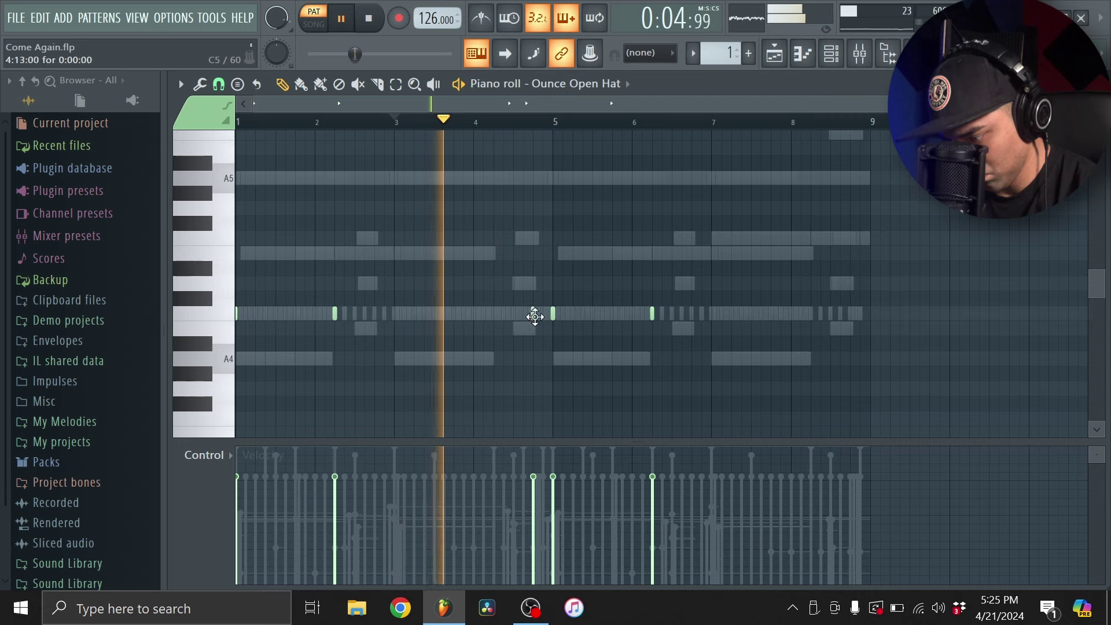
scroll(555, 331, "up", 3)
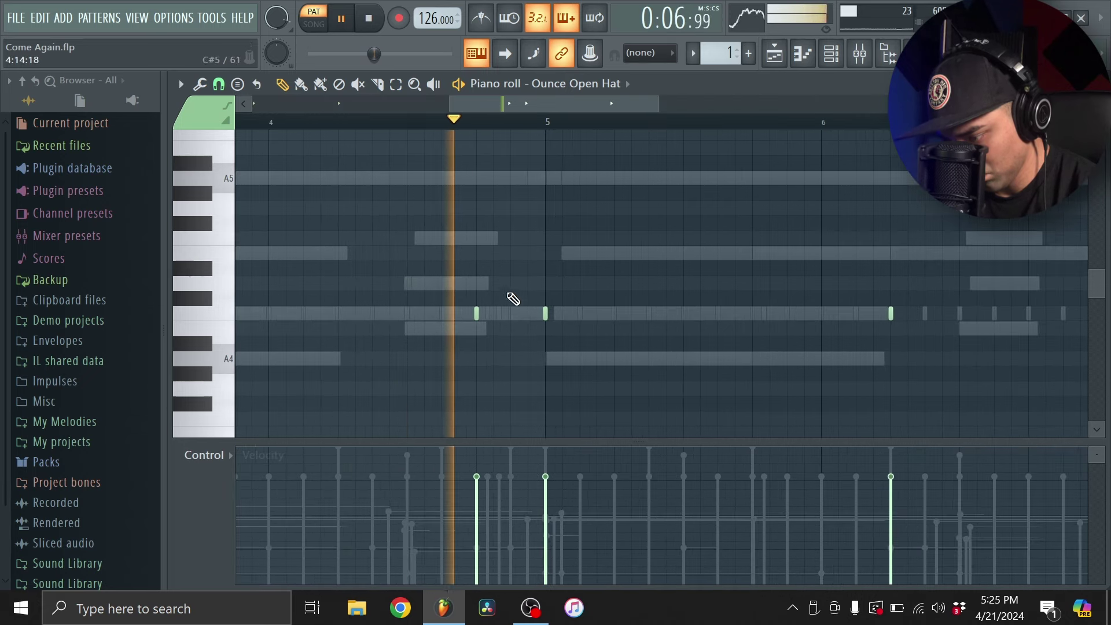
scroll(515, 298, "down", 2)
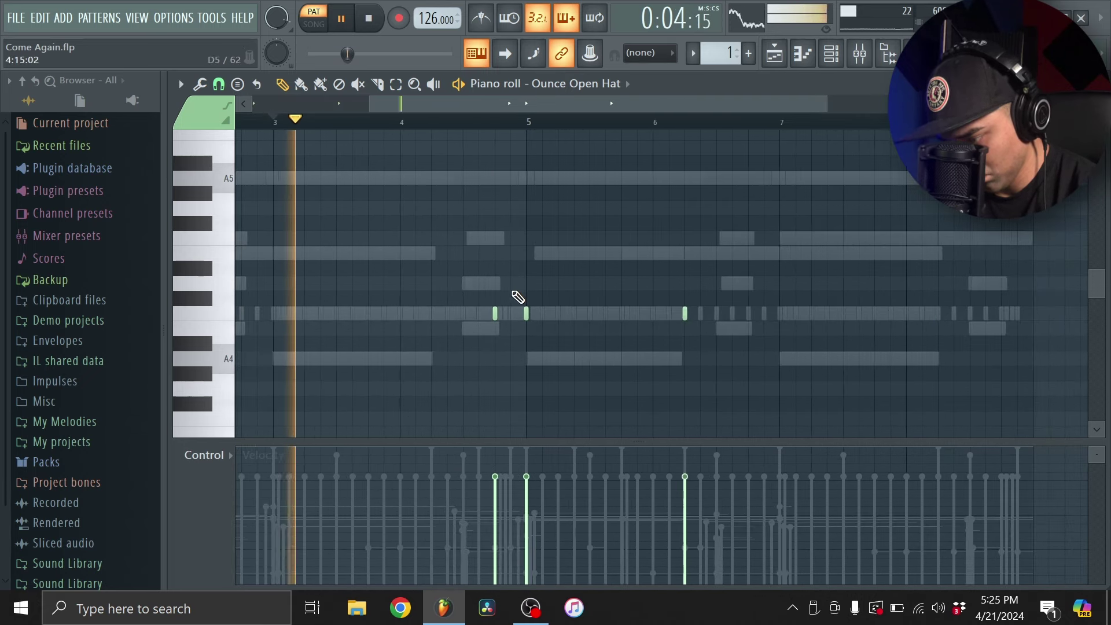
right_click(494, 314)
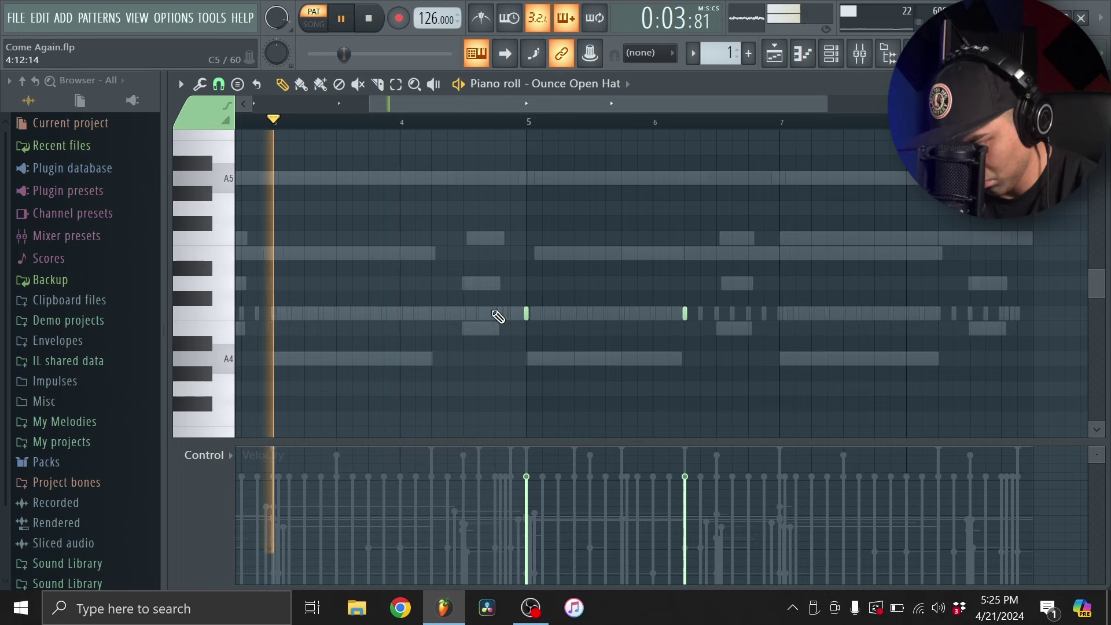
scroll(510, 274, "down", 2)
scroll(532, 251, "up", 1)
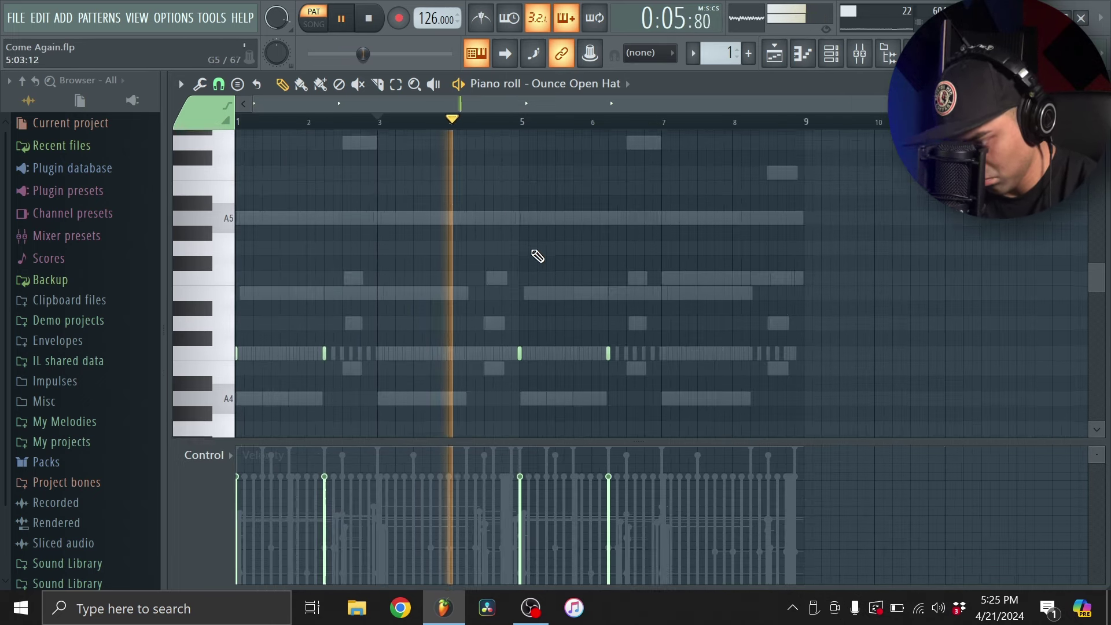